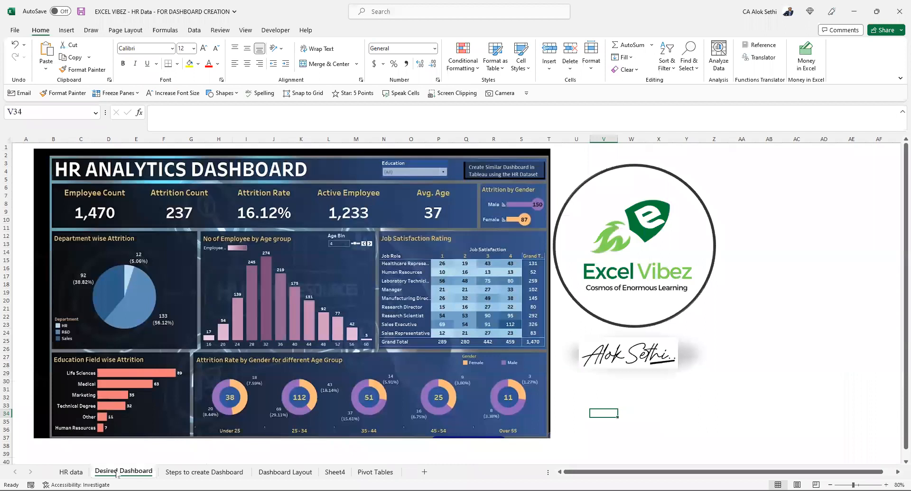
- Open the HR data sheet and review the table's column headers from Attrition to Job Satisfaction
click(62, 471)
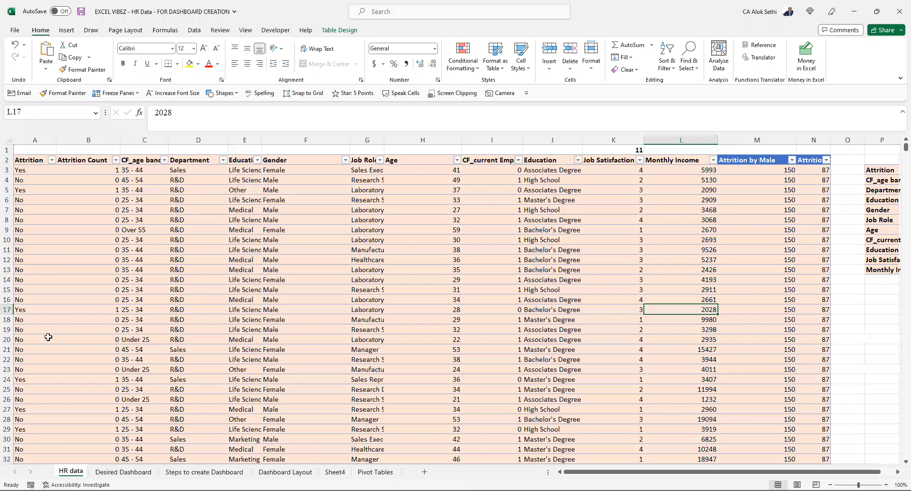
click(26, 153)
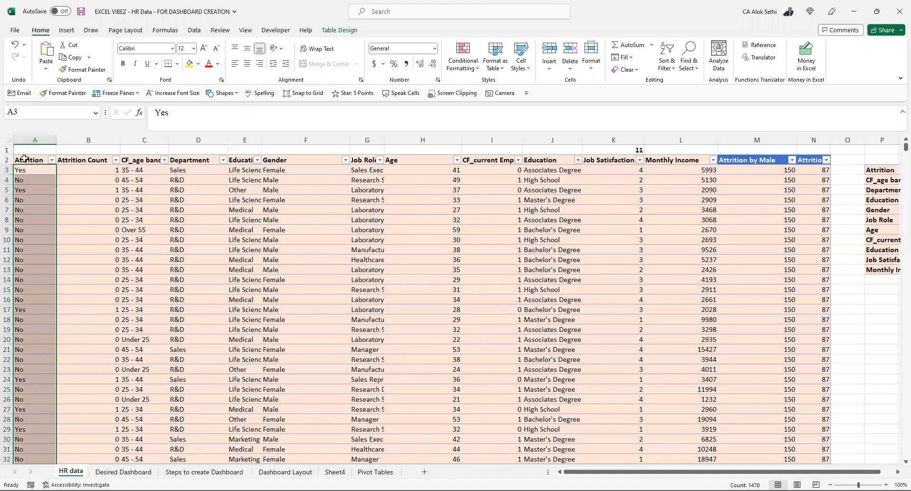
click(24, 158)
key(Right)
key(Right)
key(Right)
key(Right)
key(Right)
key(Right)
key(Right)
key(Right)
key(Right)
key(Right)
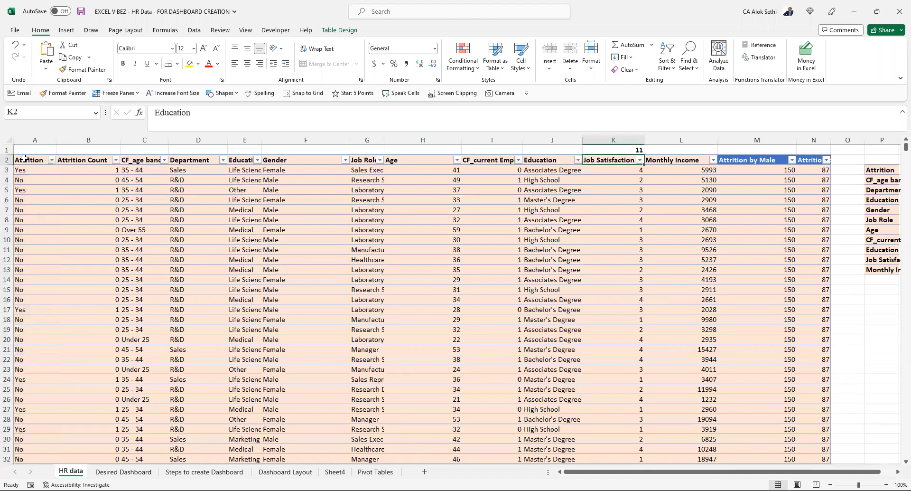
- Go to the last record in the Attrition column and view the Desired Dashboard sheet
click(22, 158)
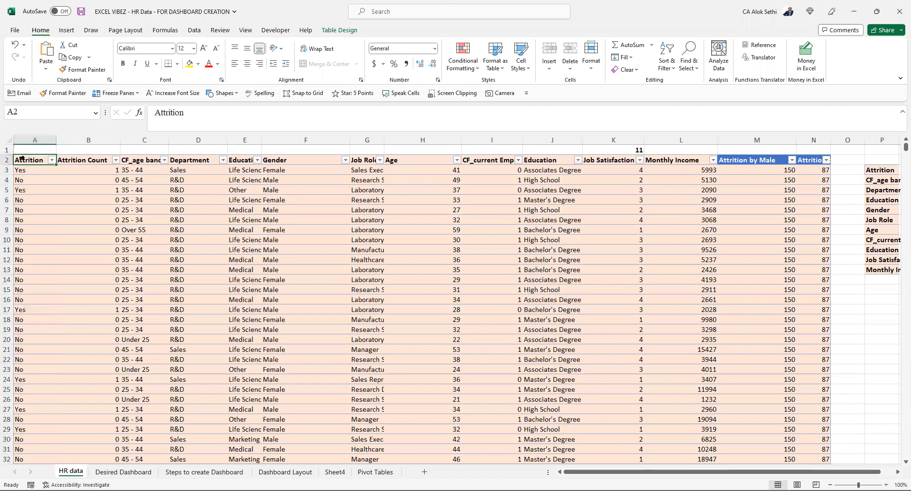
key(ctrl+Down)
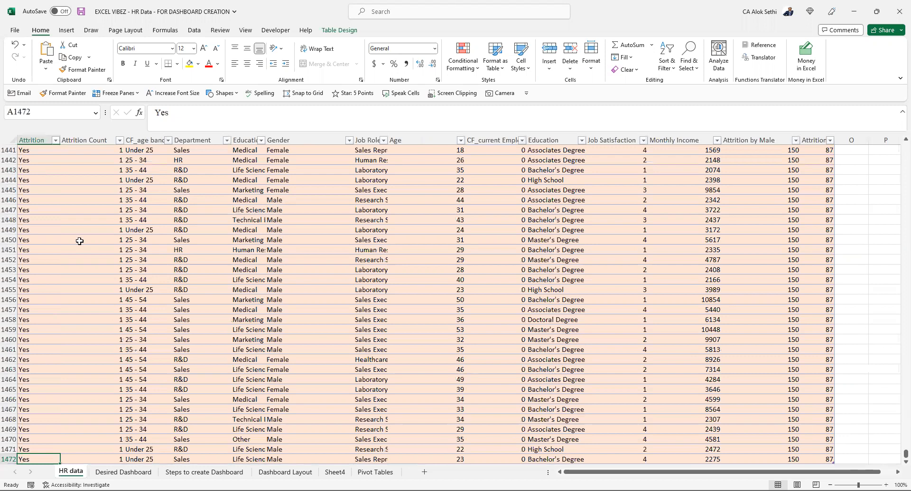
click(112, 471)
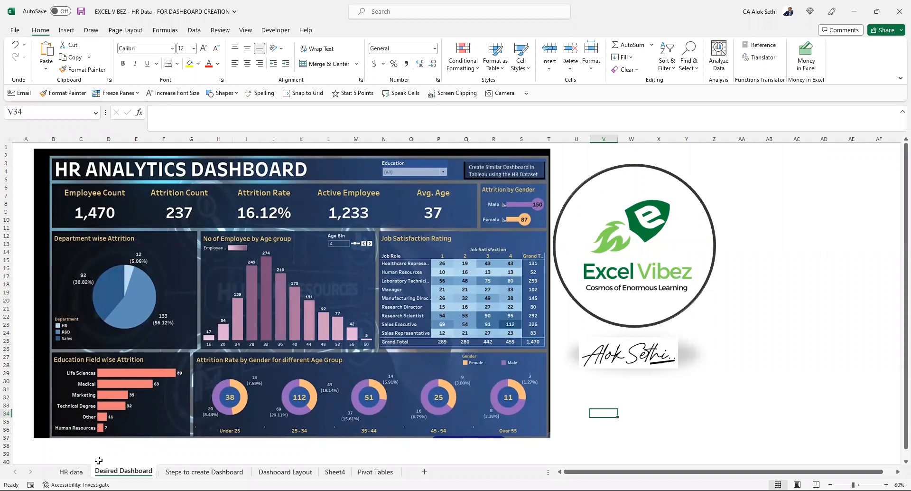
- Return to the first rows of the HR data sheet and examine the formula in the Attrition Count column
click(71, 472)
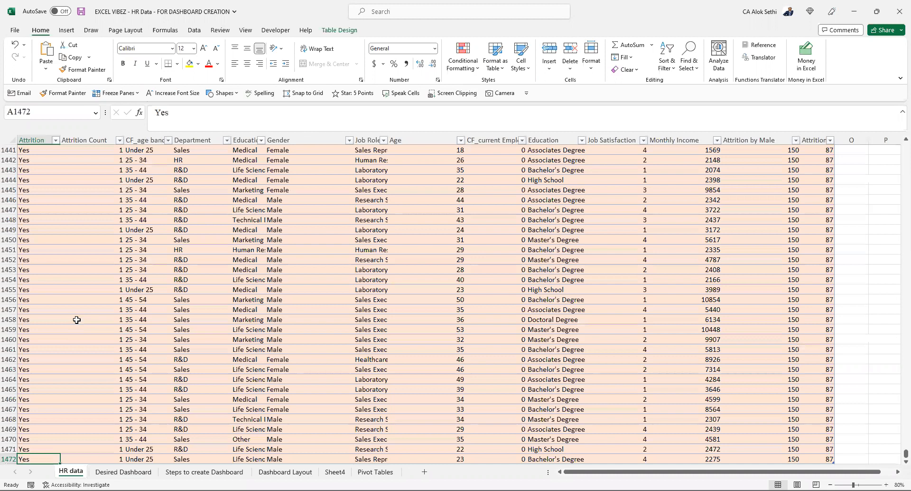
key(ctrl+Up)
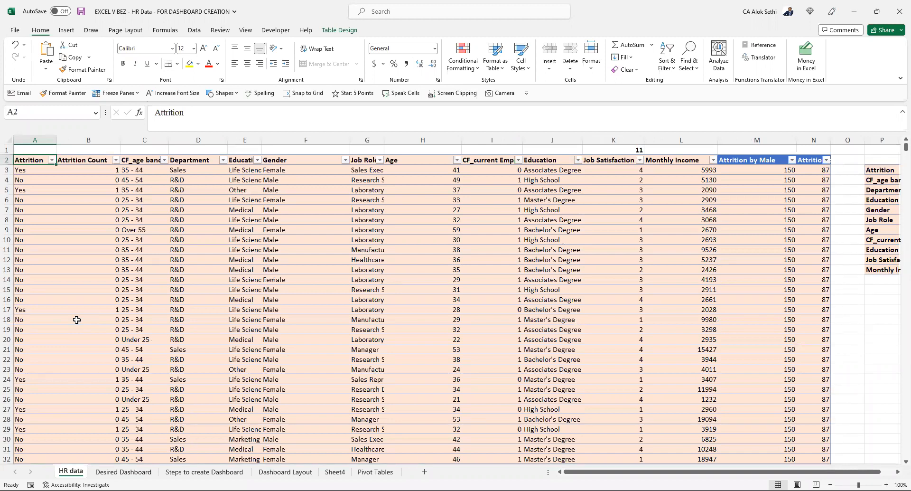
key(Right)
key(Down)
key(Down)
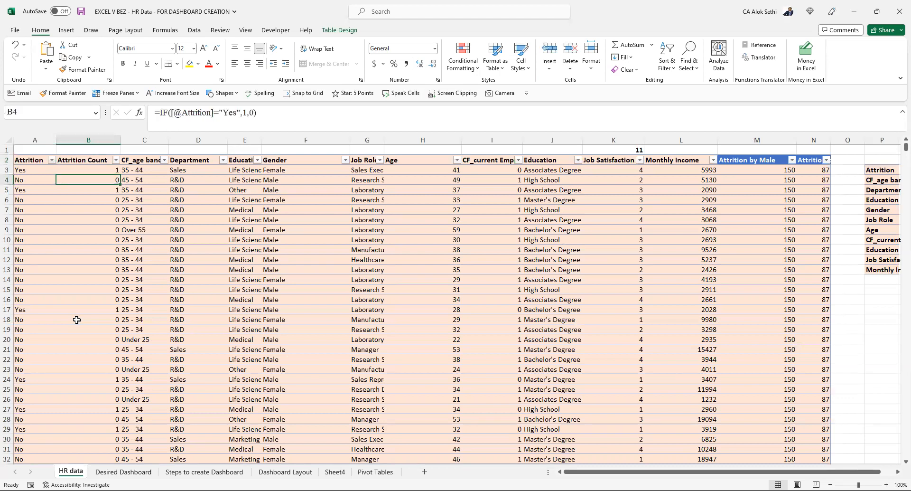
key(Up)
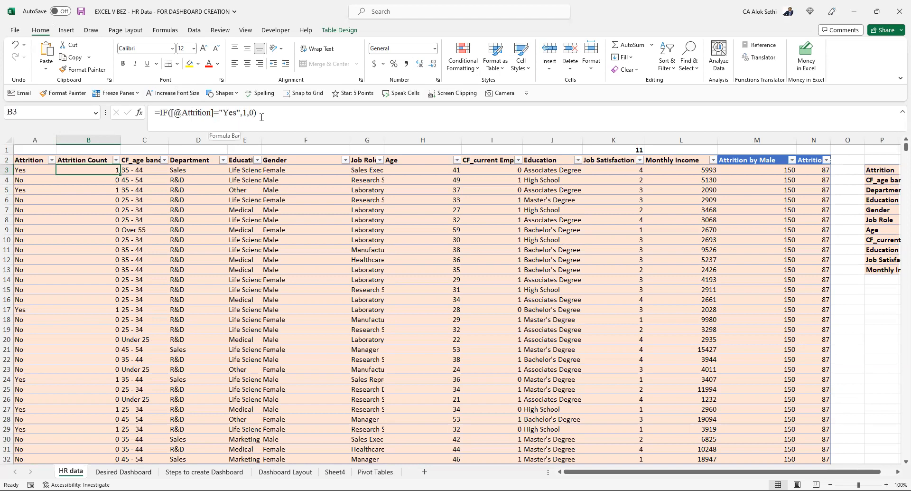
- Examine the entries in the CF_age band and Department columns of the HR data table
key(Right)
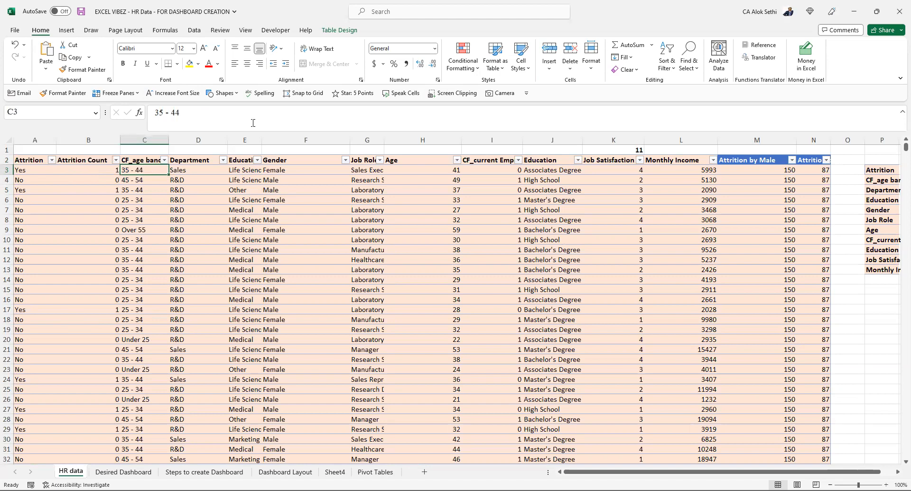
key(Right)
key(Down)
key(Down)
key(Down)
key(Down)
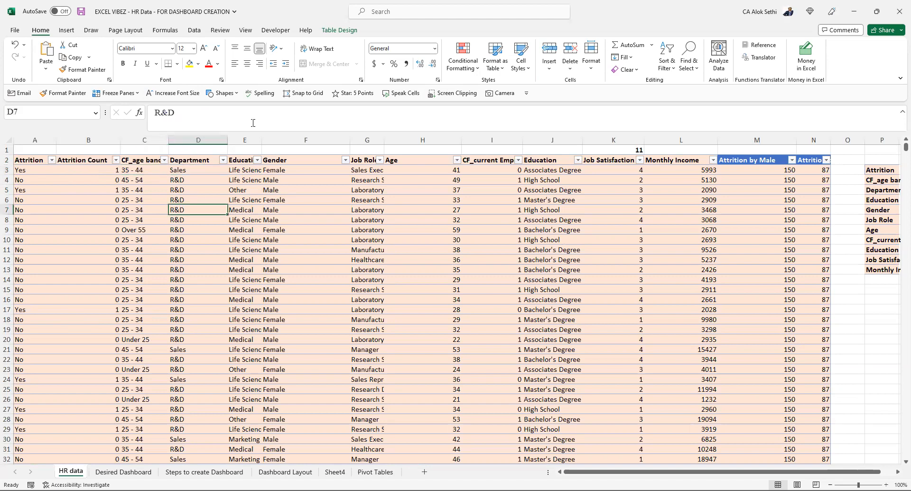
key(ctrl+Up)
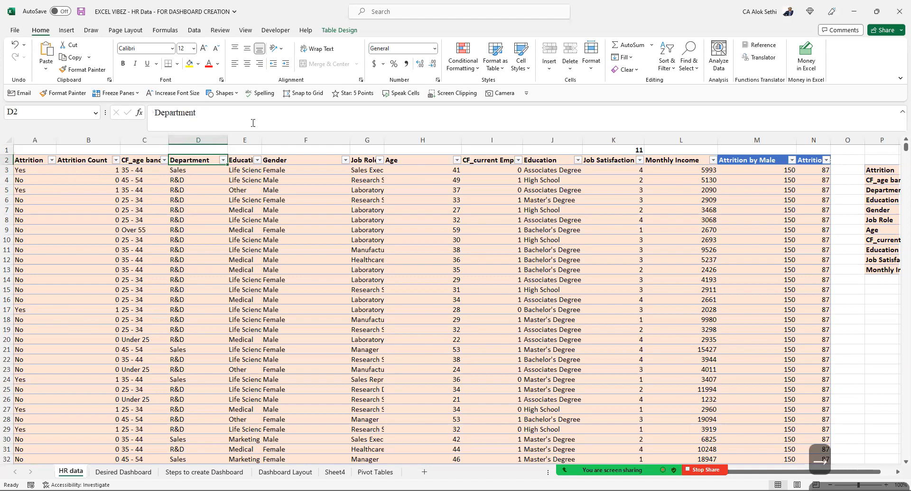
- AutoFit the Education Field, Job Role and Age columns of the HR data table to their contents
key(Right)
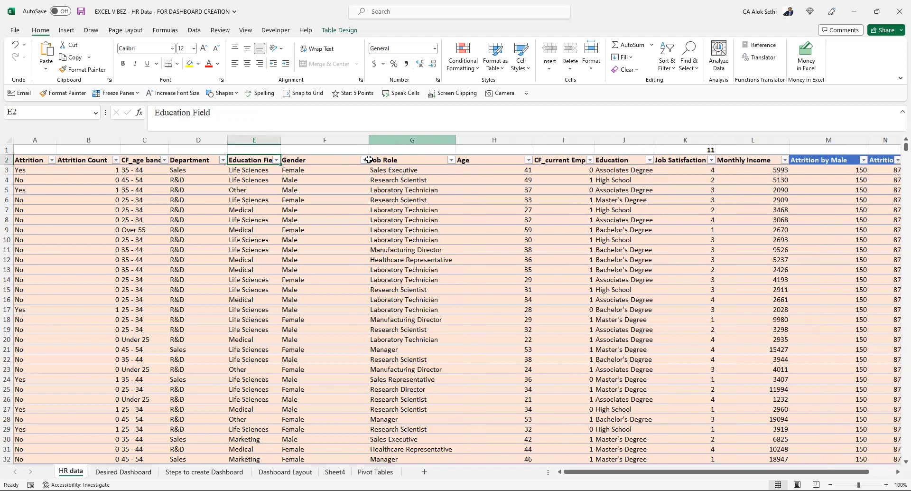
click(370, 154)
key(Right)
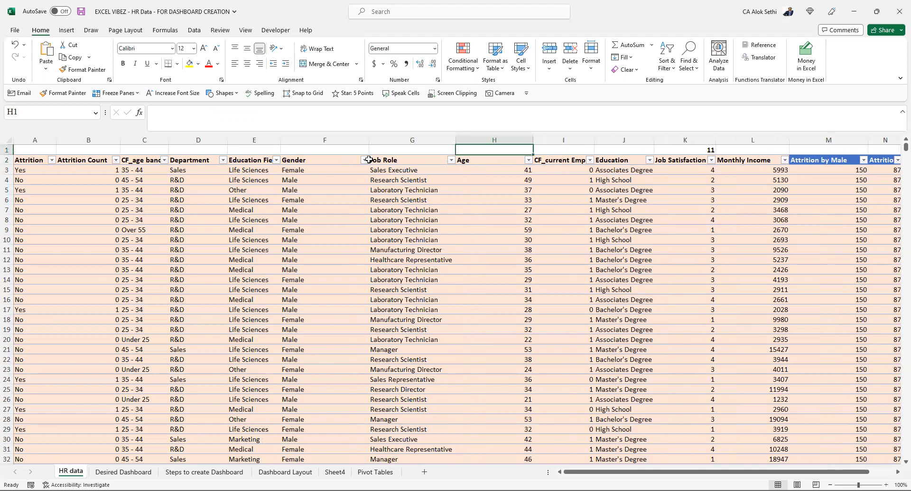
key(alt+h)
key(o)
key(i)
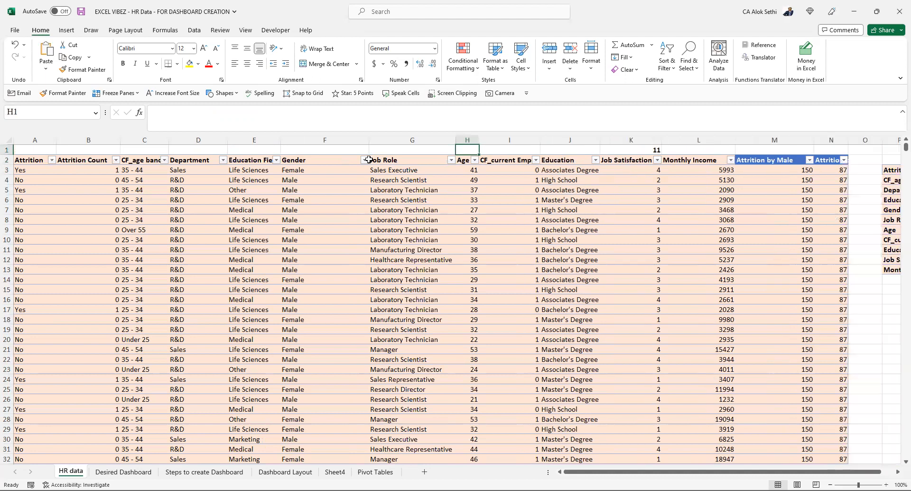
- Examine the current employee, Education, Job Satisfaction and Monthly Income columns and the Attrition by Male formula
key(Down)
key(Right)
key(Down)
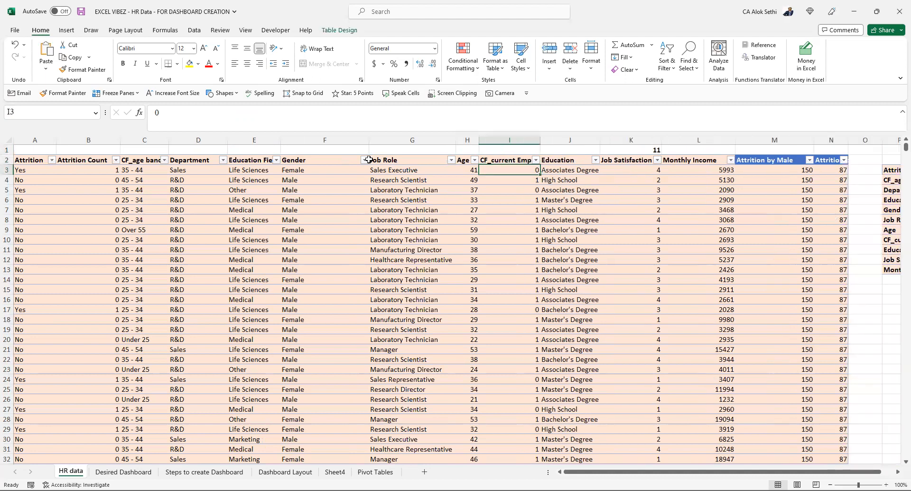
key(Down)
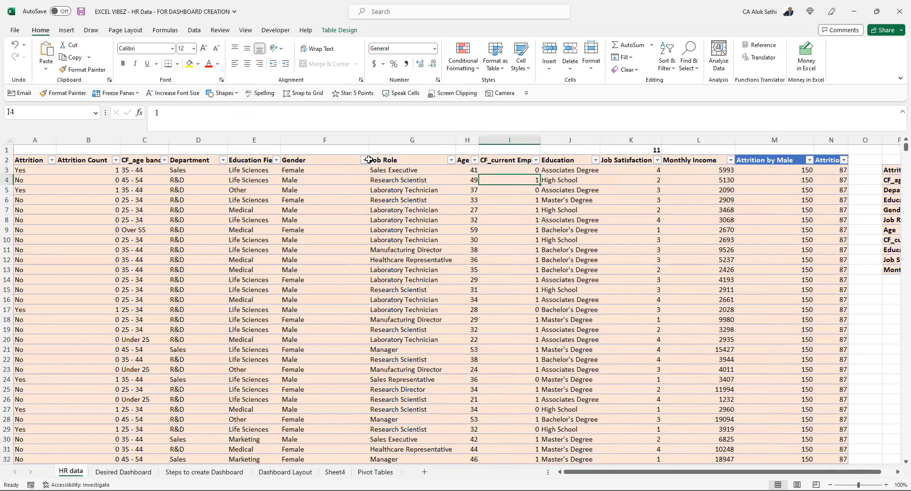
key(Right)
key(Up)
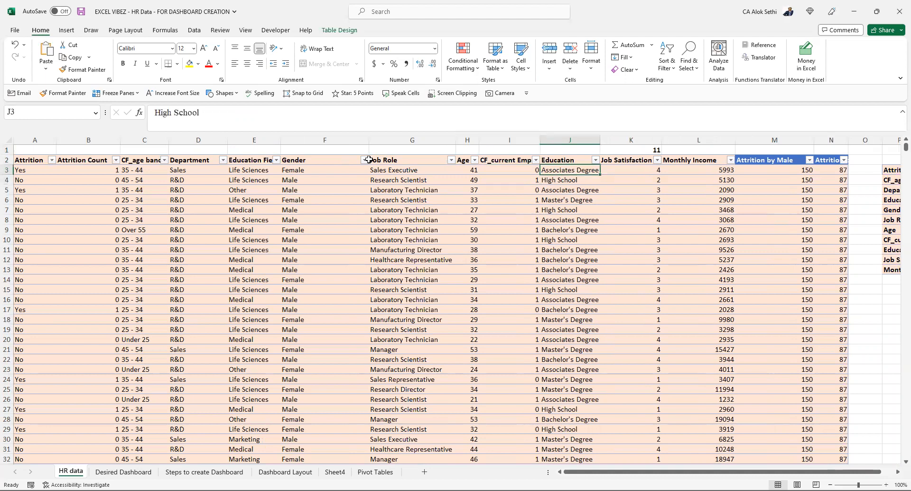
key(Right)
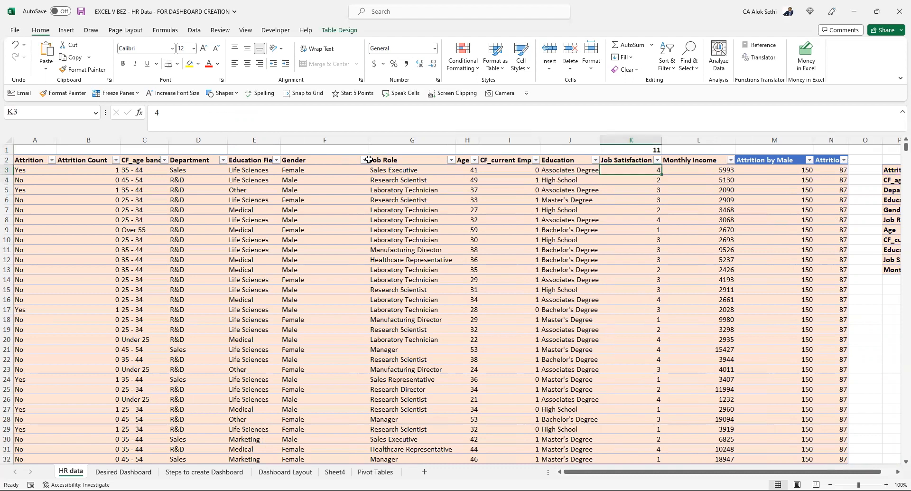
key(Right)
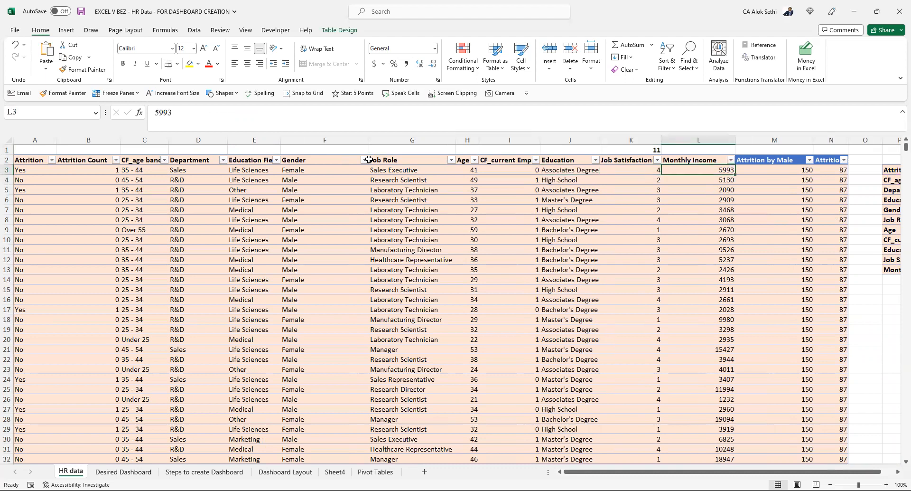
key(Right)
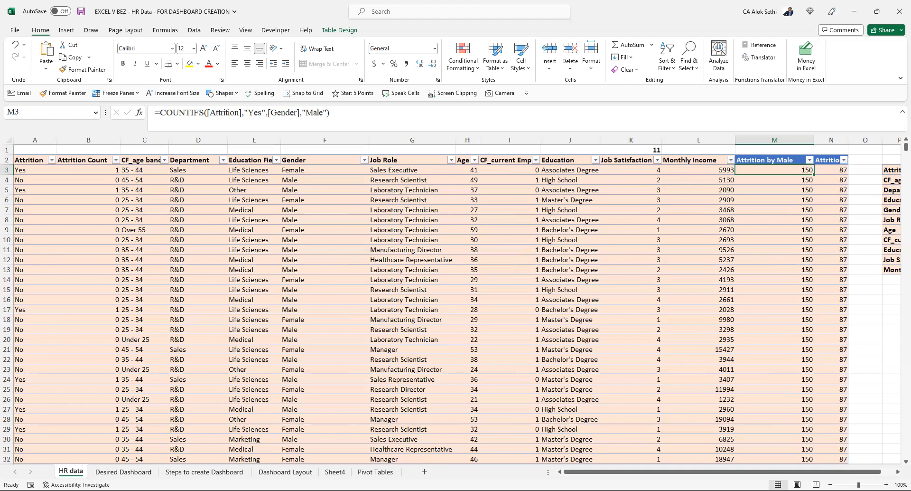
- View the Pivot Tables sheet and return to the Steps to create Dashboard sheet
click(212, 472)
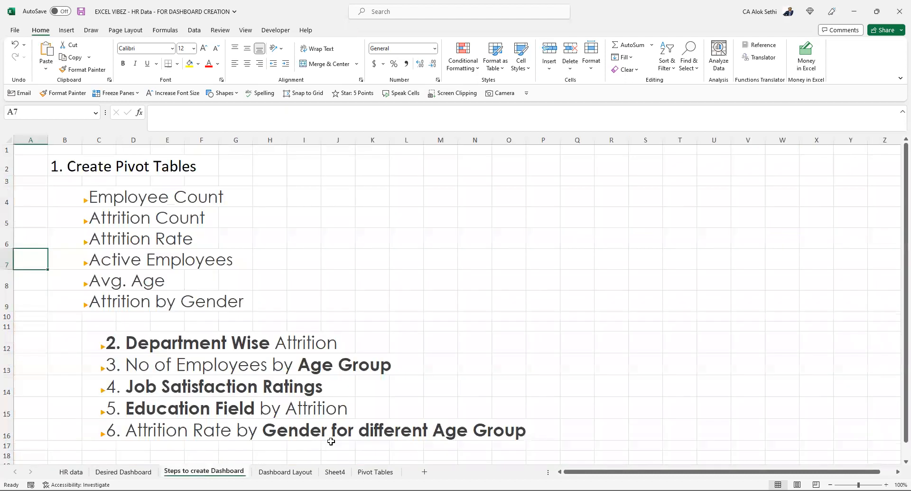
click(372, 471)
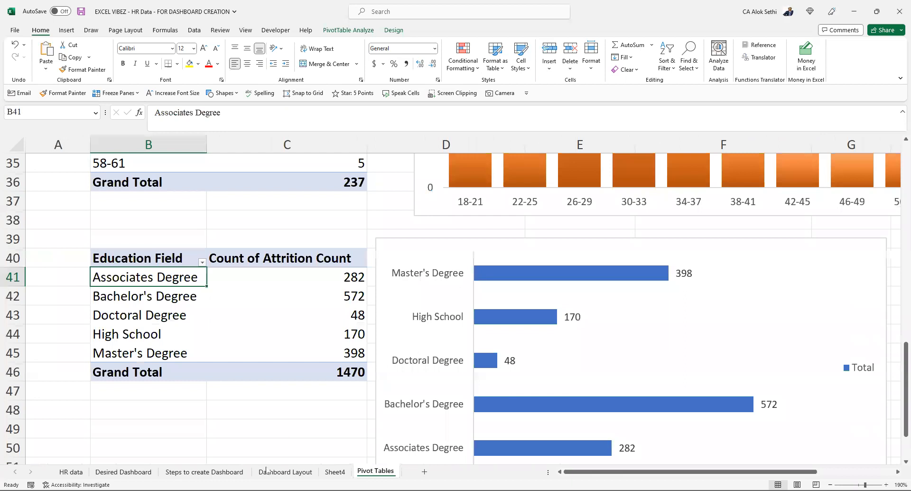
click(204, 472)
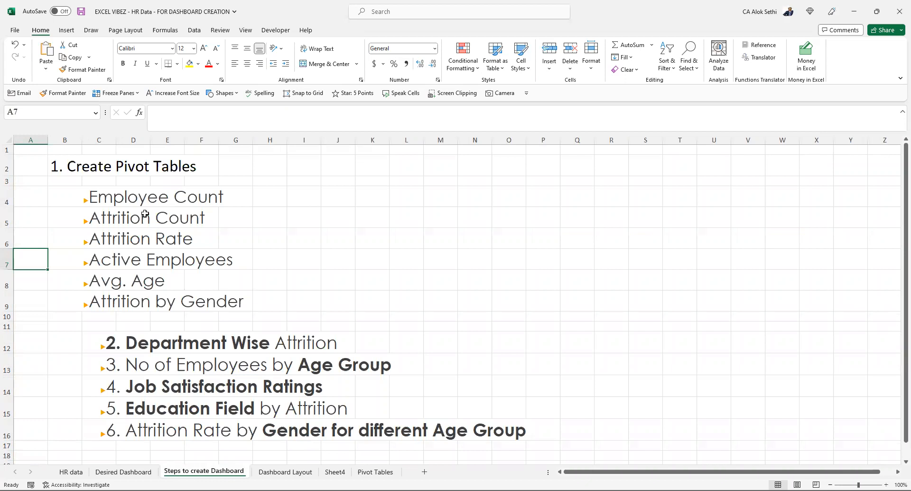
- Read through the pivot table checklist from Employee Count to Avg. Age and return to the Employee Count item
click(132, 202)
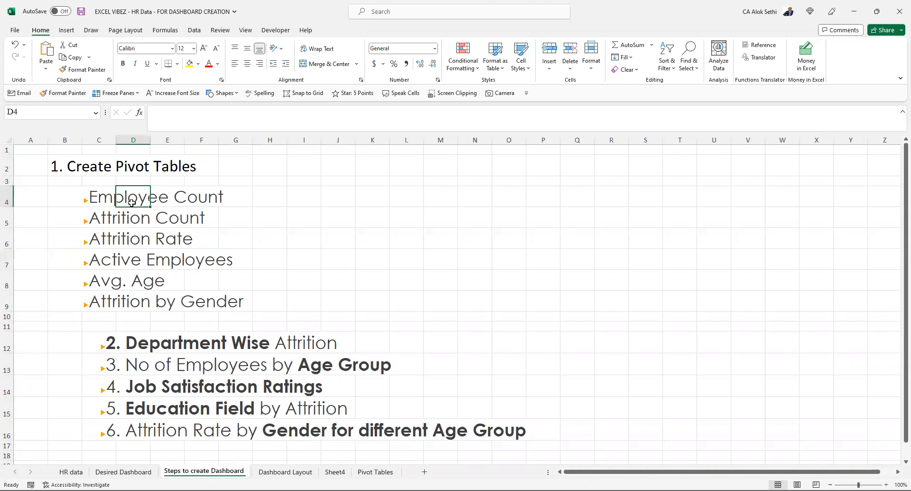
key(Down)
key(Down)
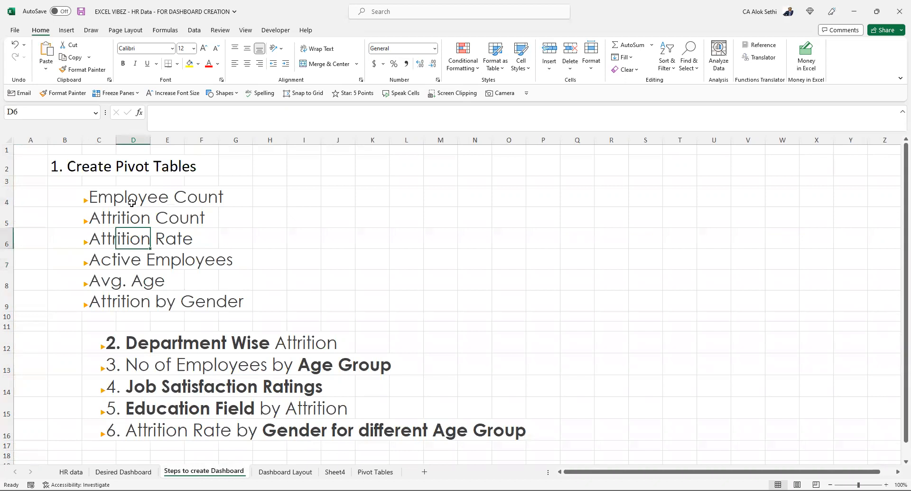
key(Down)
key(Down)
key(Left)
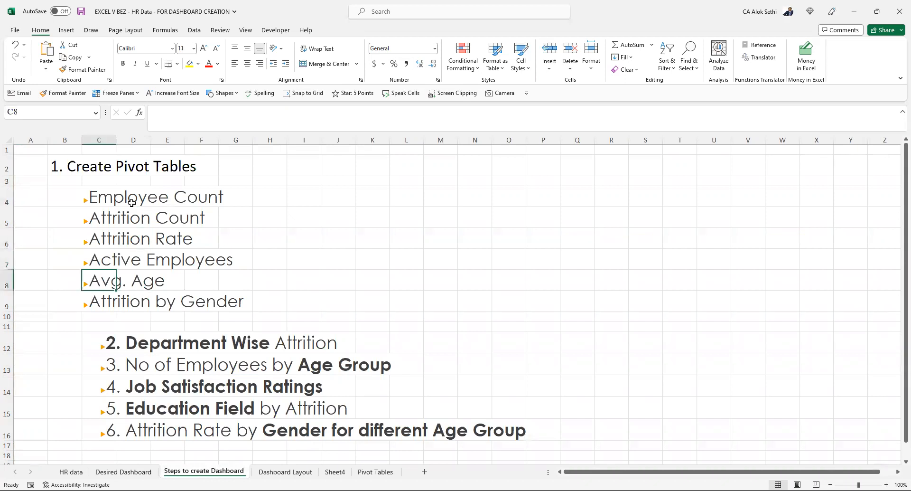
key(Up)
key(Up)
key(Up)
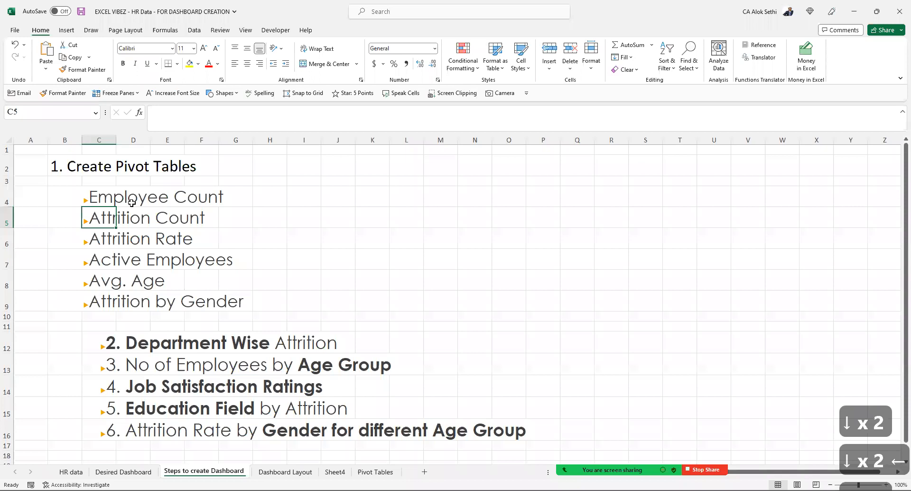
click(132, 203)
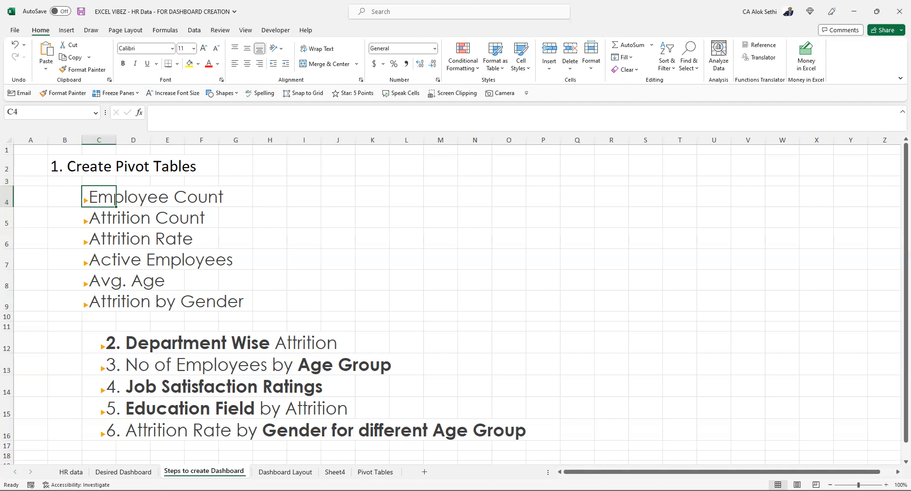
key(alt+Tab)
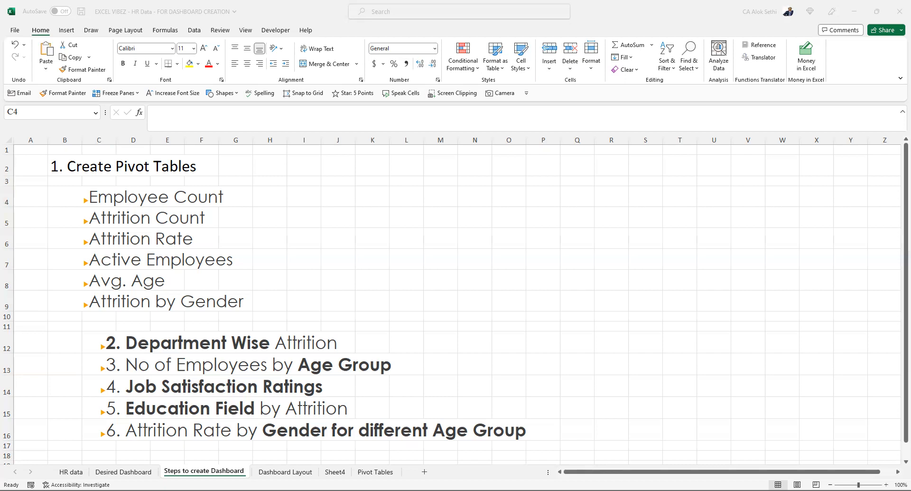
click(543, 341)
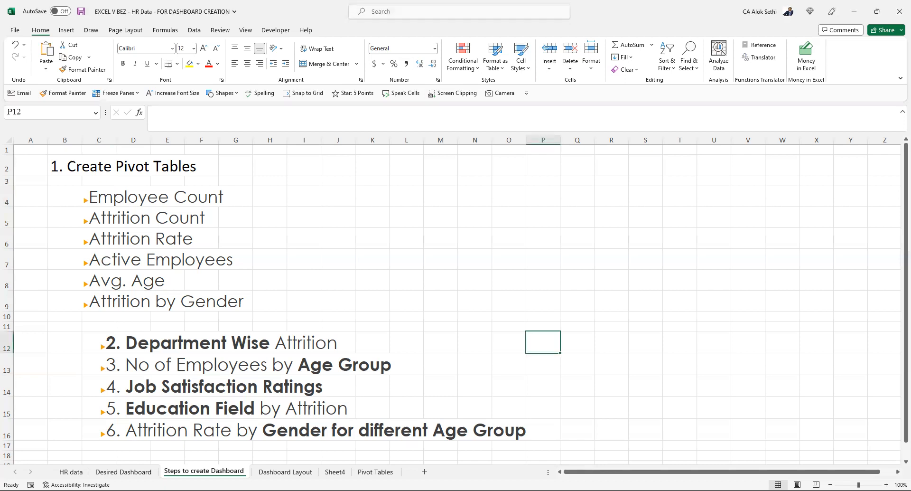
- Save a copy of the workbook to the Desktop as "EXCEL VIBEZ - HR Data - FOR DASHBOARD CREATION - 3.4.23" and try to close it
key(alt+f)
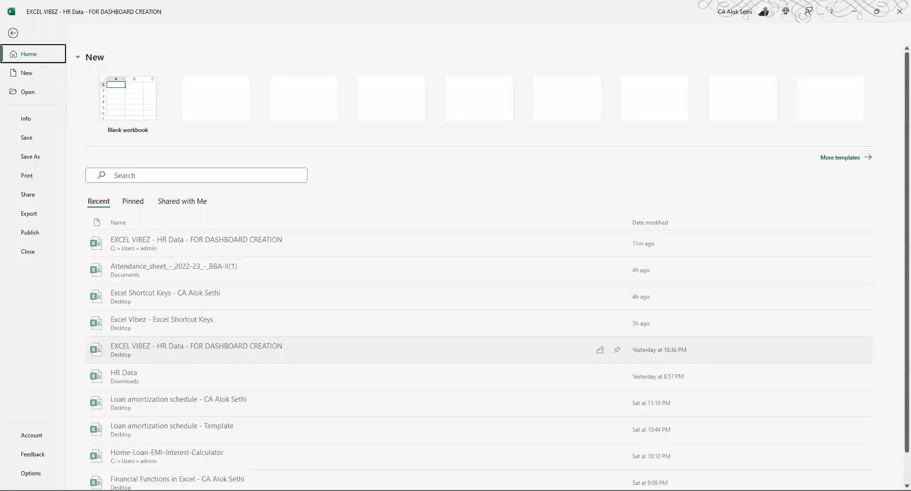
key(a)
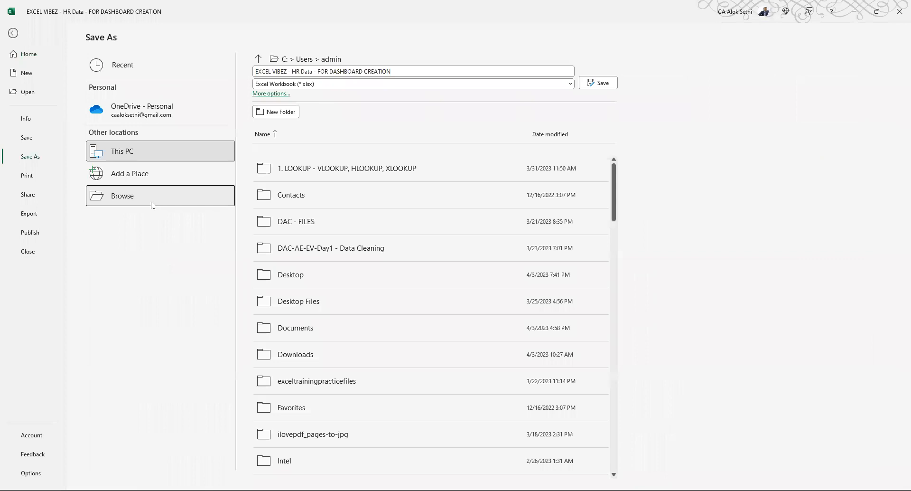
click(151, 204)
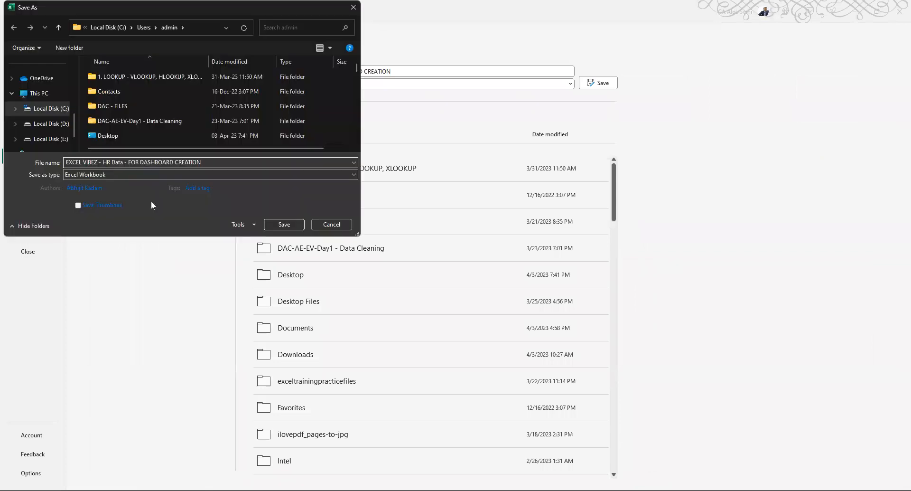
text(- 4.3.23)
key(BackSpace)
key(BackSpace)
key(BackSpace)
key(BackSpace)
key(BackSpace)
key(BackSpace)
text(3.4.23)
scroll(57, 82, up, 3)
click(53, 95)
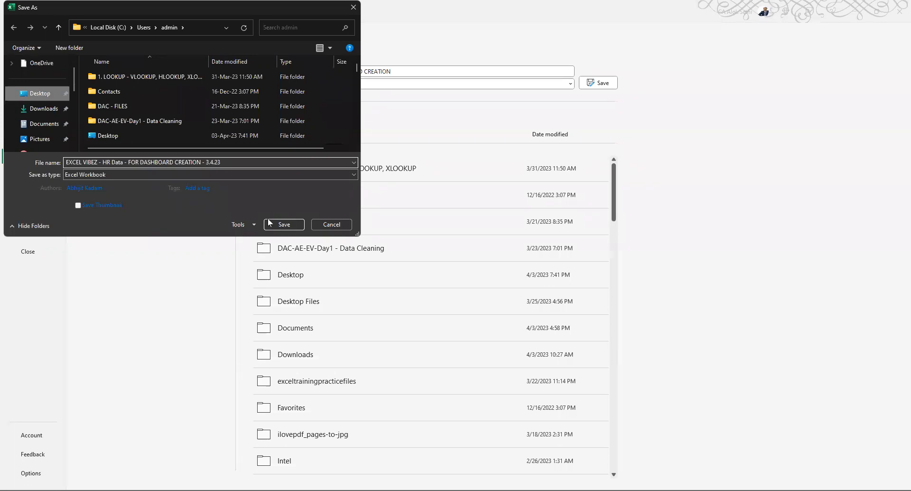
click(268, 222)
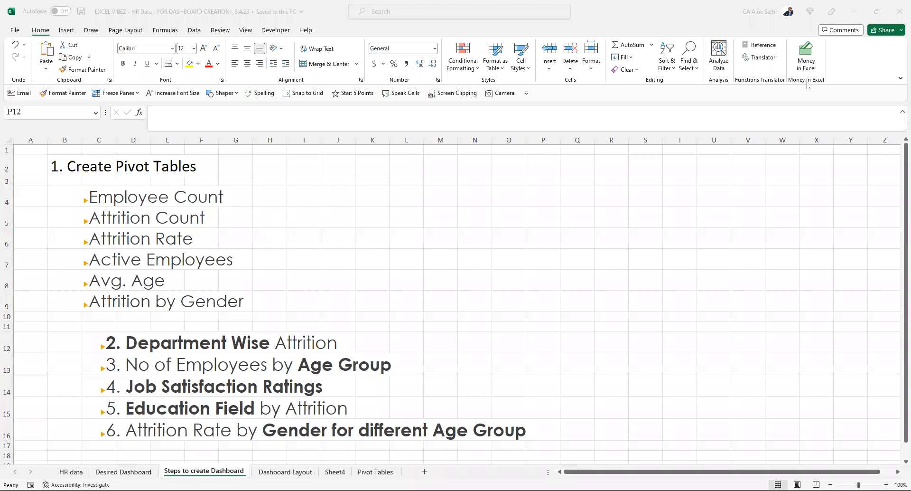
click(898, 9)
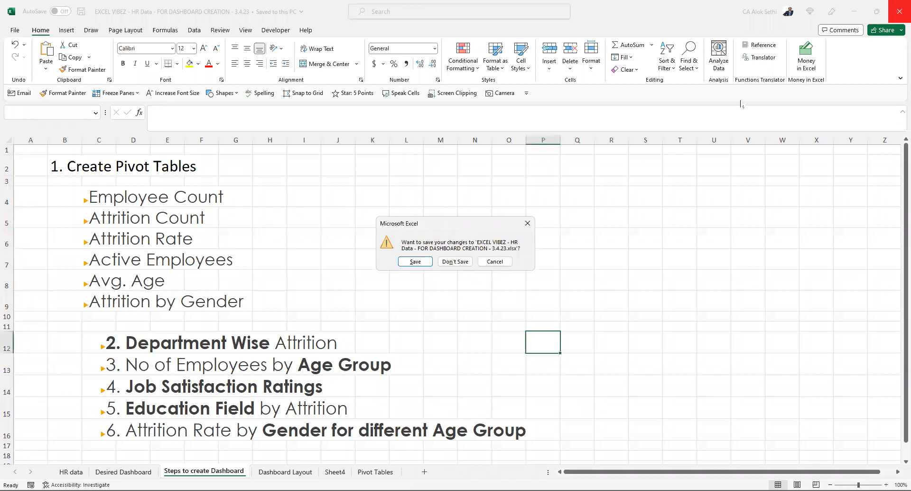
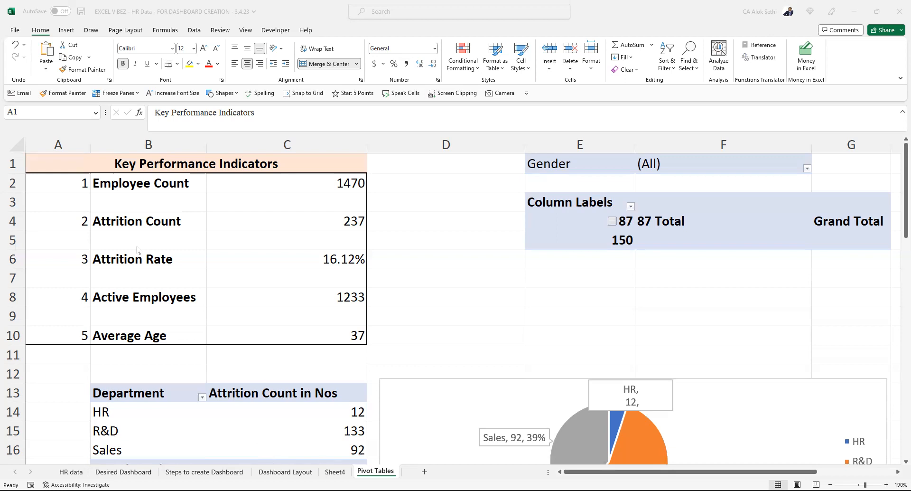
- Examine the Employee Count formula in C2 of the Pivot Tables sheet without changing it
click(270, 182)
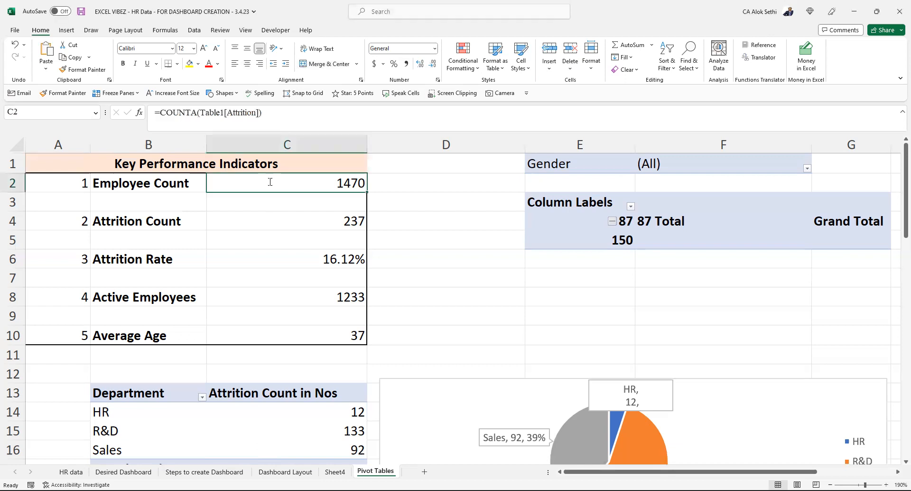
double_click(269, 182)
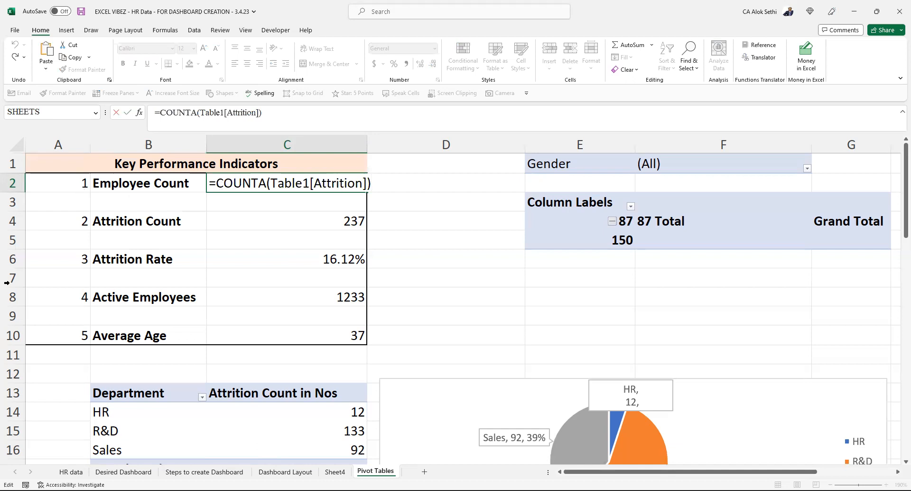
key(ctrl+Return)
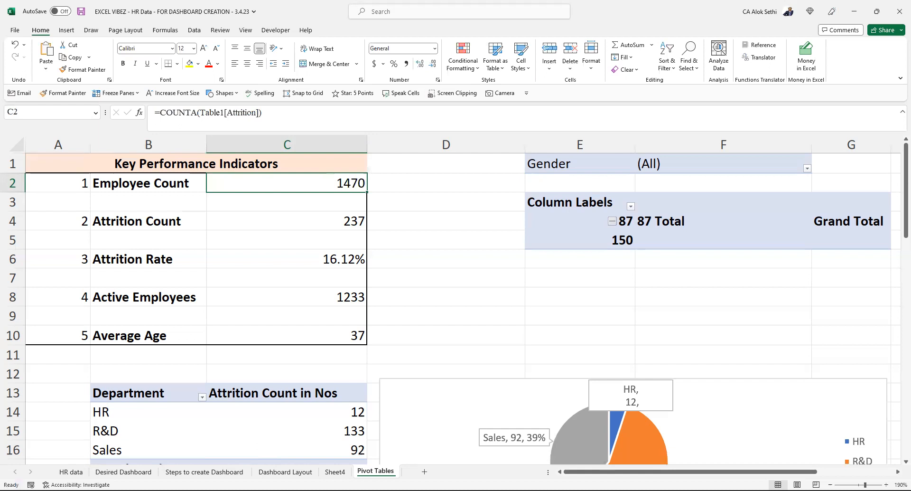
- Filter the Attrition column of the HR data sheet to Yes, select its entries to check their count, and show all values again
click(69, 472)
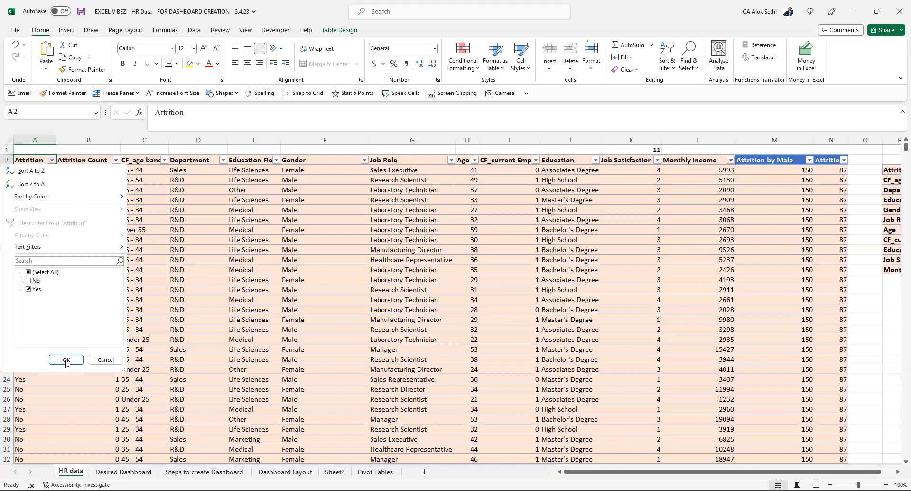
click(24, 171)
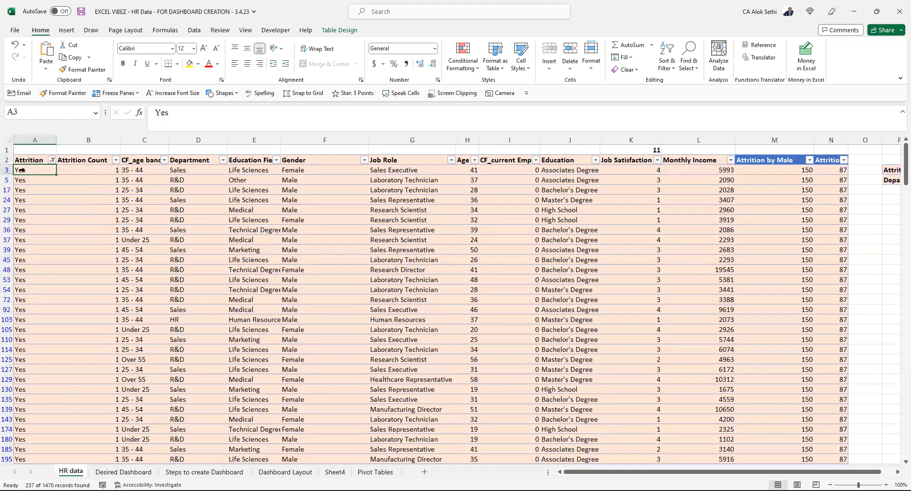
key(ctrl+shift+Down)
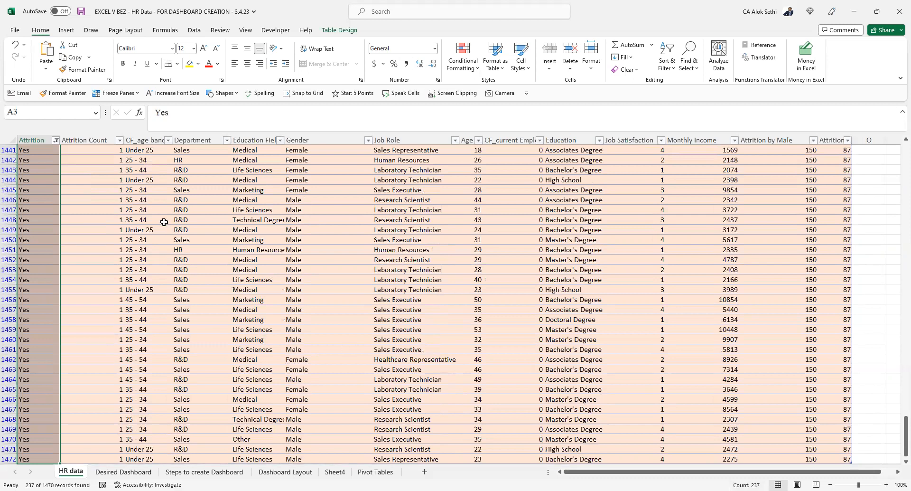
click(56, 141)
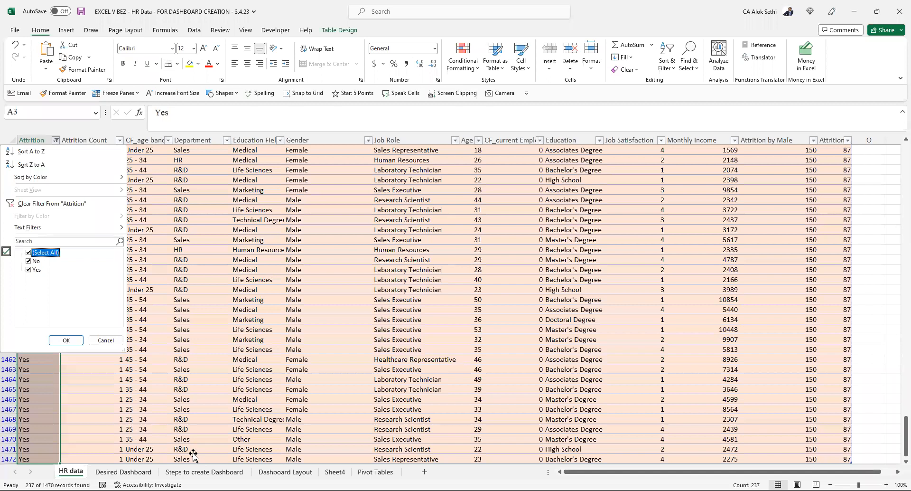
key(Return)
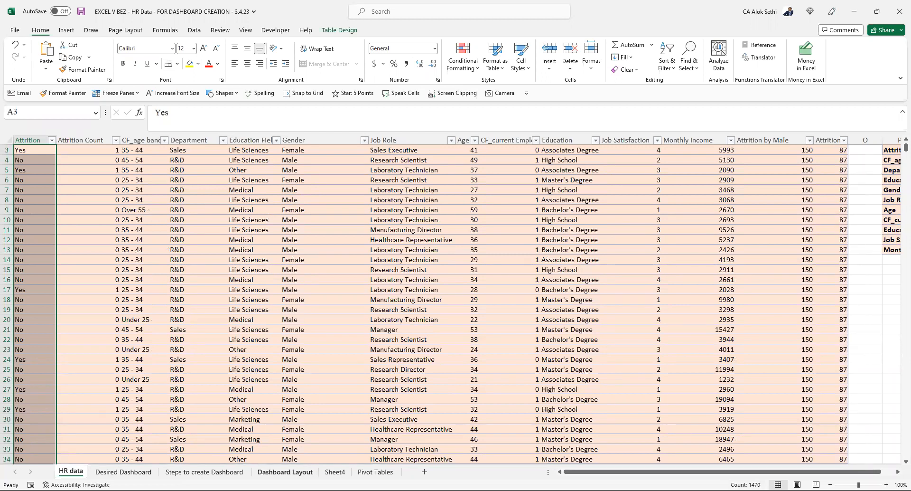
- Return to the Pivot Tables sheet and examine the Attrition Count formula in C4
key(F5)
key(Return)
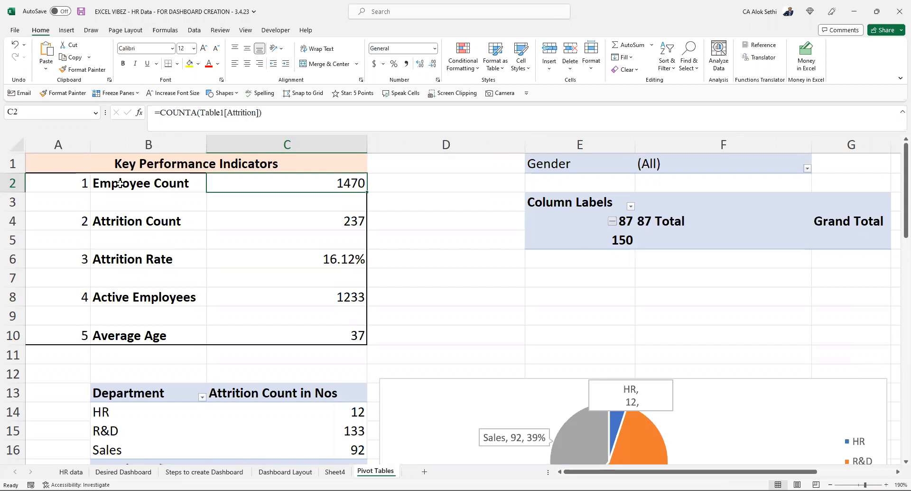
click(247, 226)
double_click(247, 227)
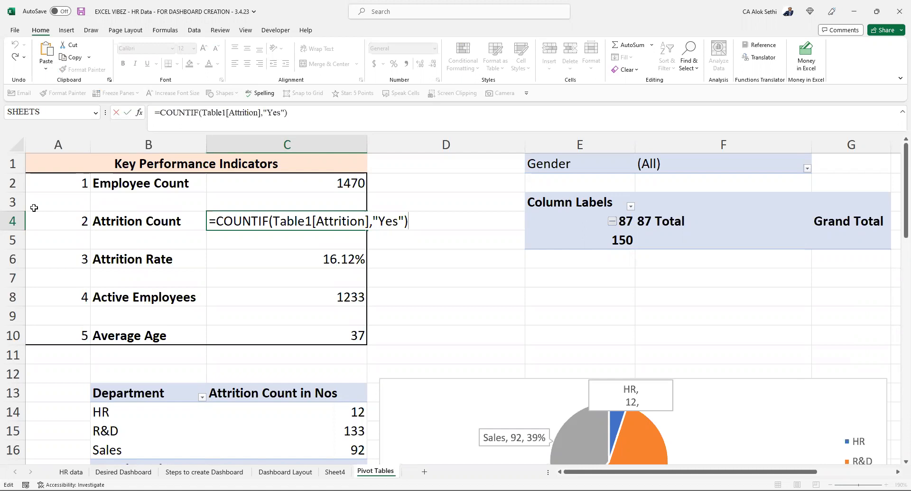
key(Return)
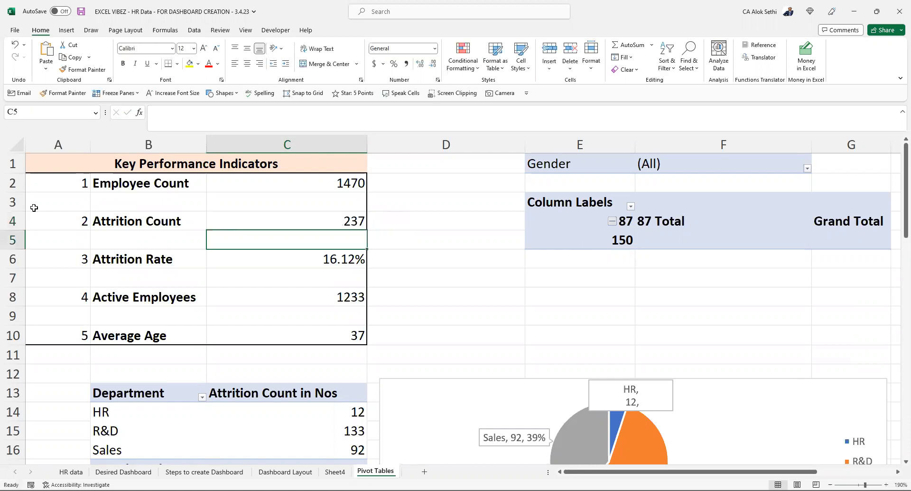
- Examine the Attrition Rate formula in C6 and the Active Employees formula in C8
key(Down)
key(F2)
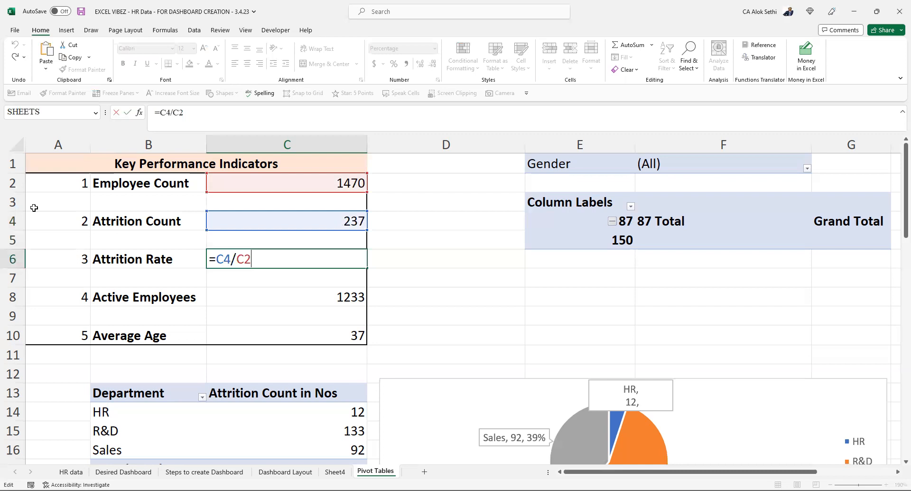
key(Return)
key(Return)
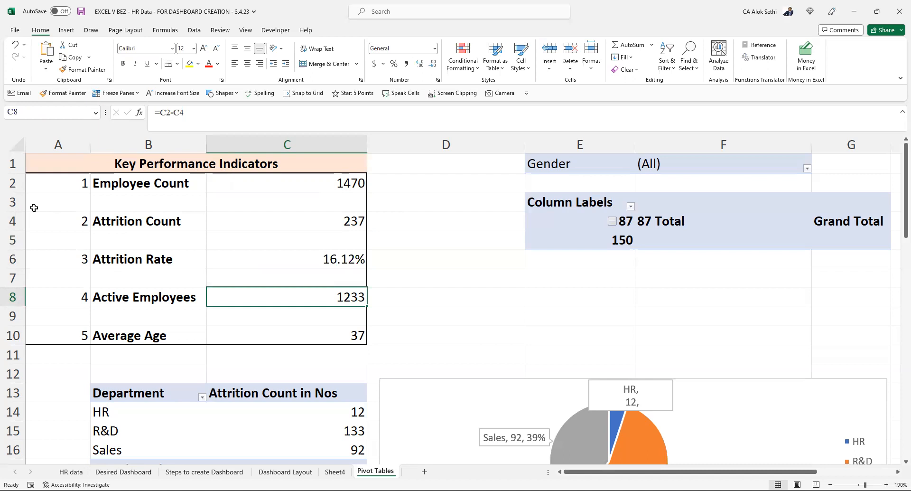
- Examine the Average Age formula in C10 and its source Age column on the HR data sheet
key(Down)
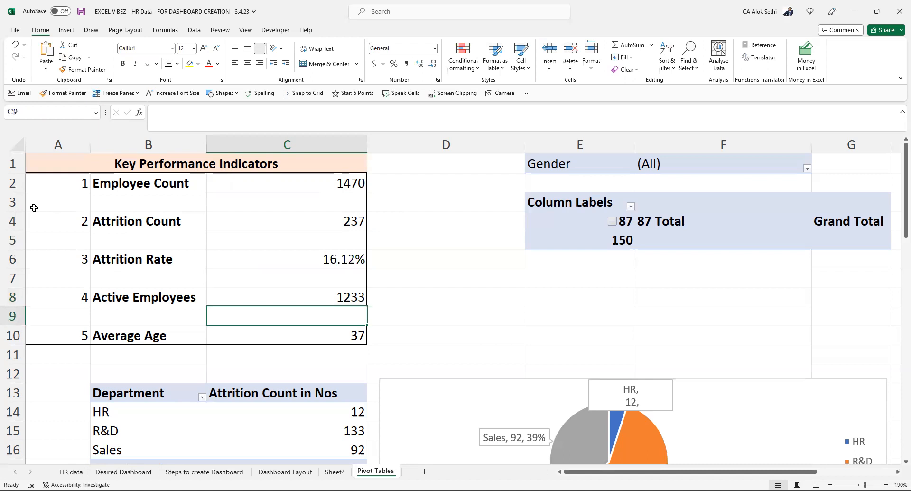
key(Down)
key(F2)
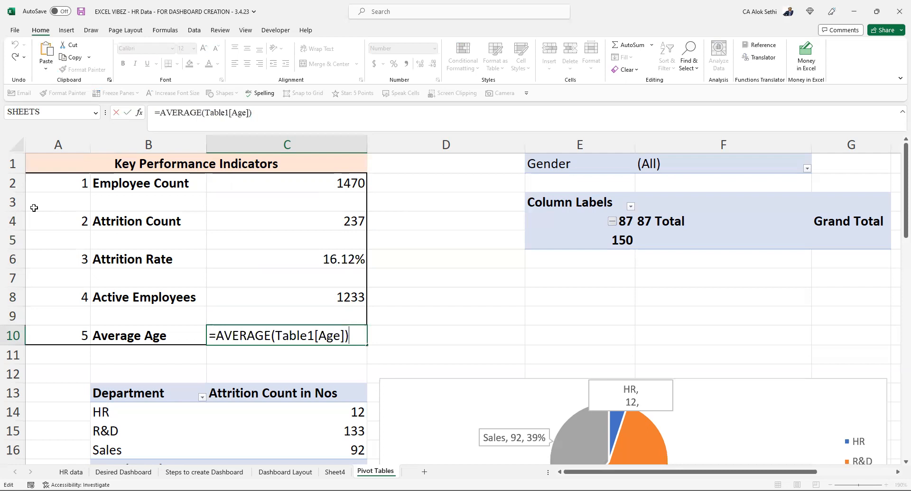
key(Escape)
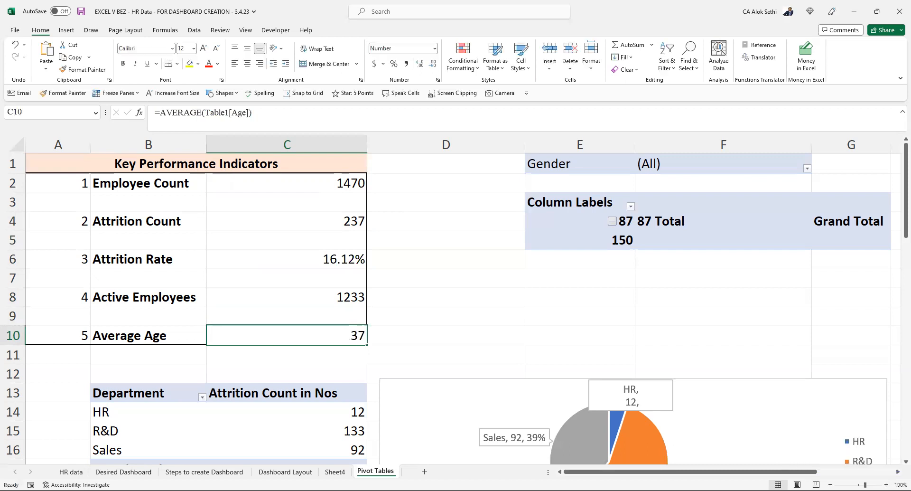
click(71, 471)
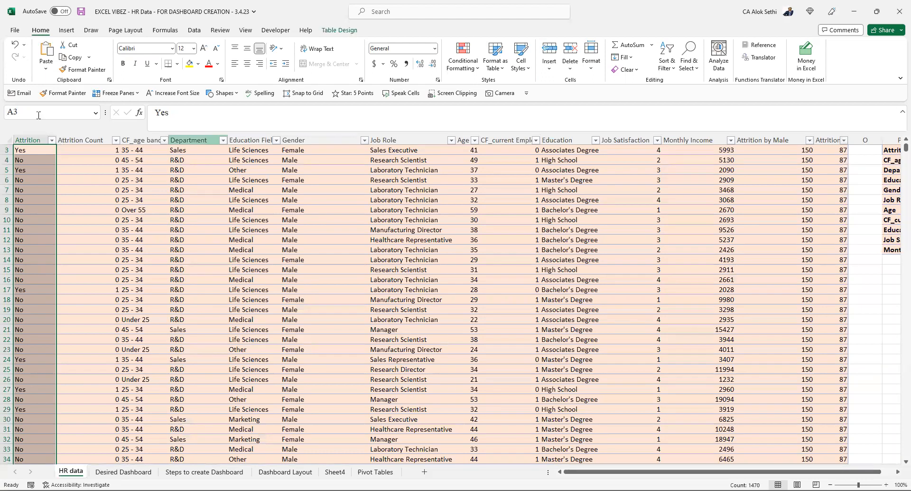
key(ctrl+shift+Right)
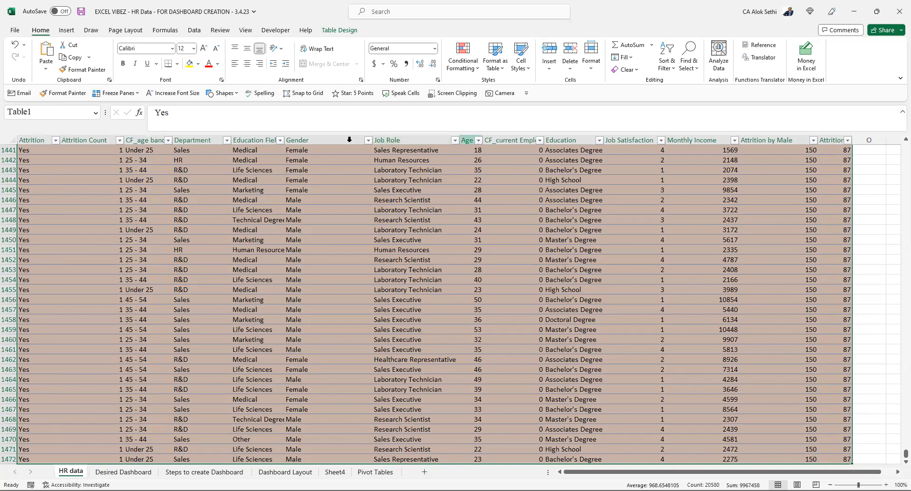
click(467, 139)
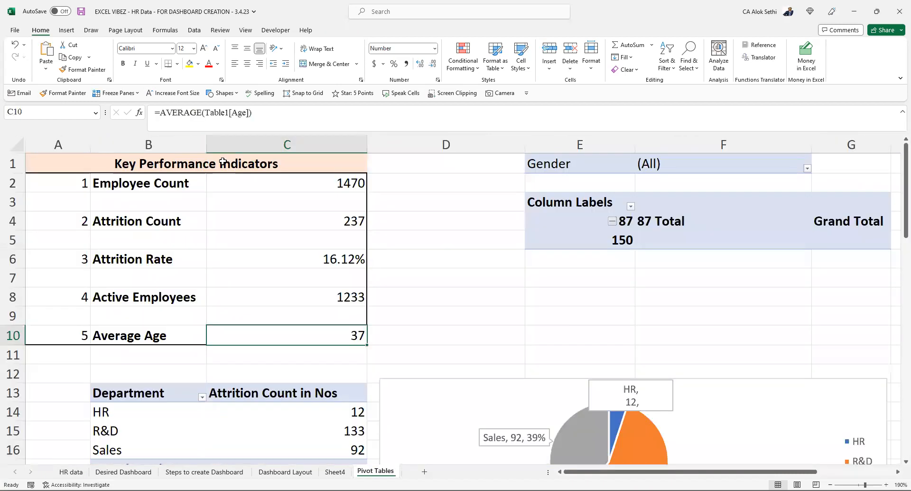
- Copy the KPI labels from Employee Count to Average Age in B2:B10 of the Pivot Tables sheet
click(376, 471)
click(104, 178)
key(ctrl+c)
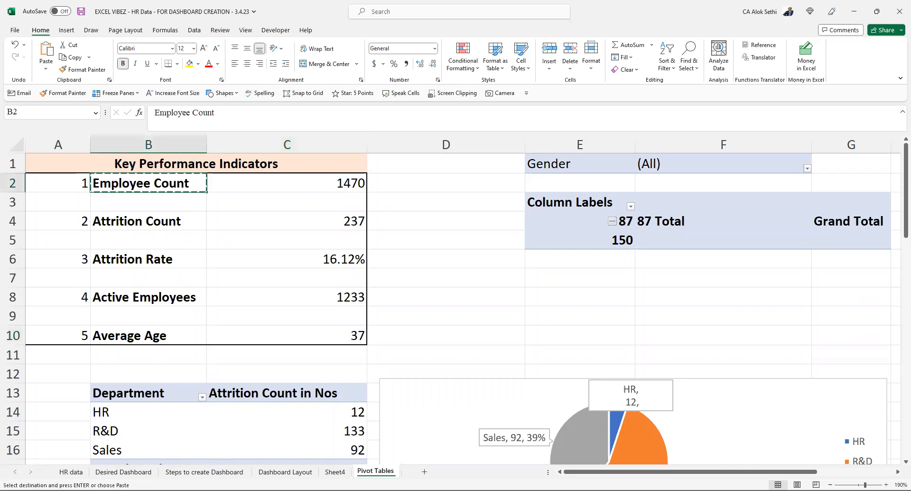
drag(105, 183, 142, 335)
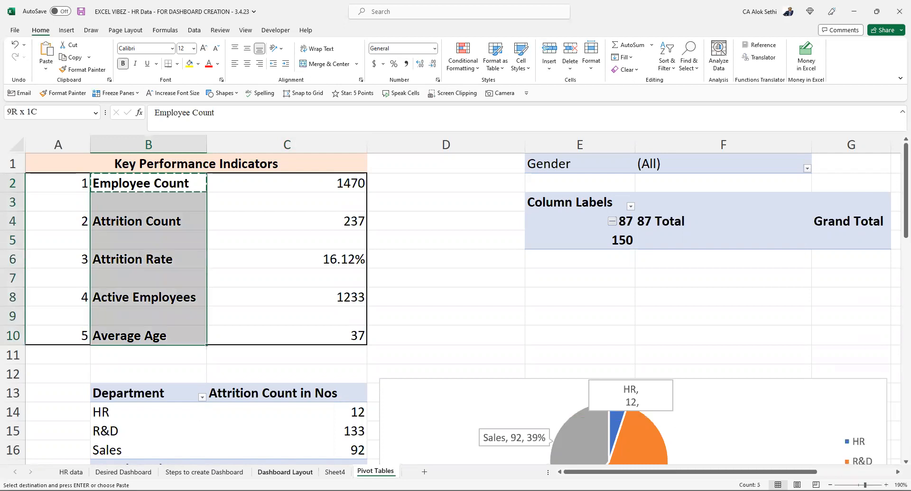
key(ctrl+v)
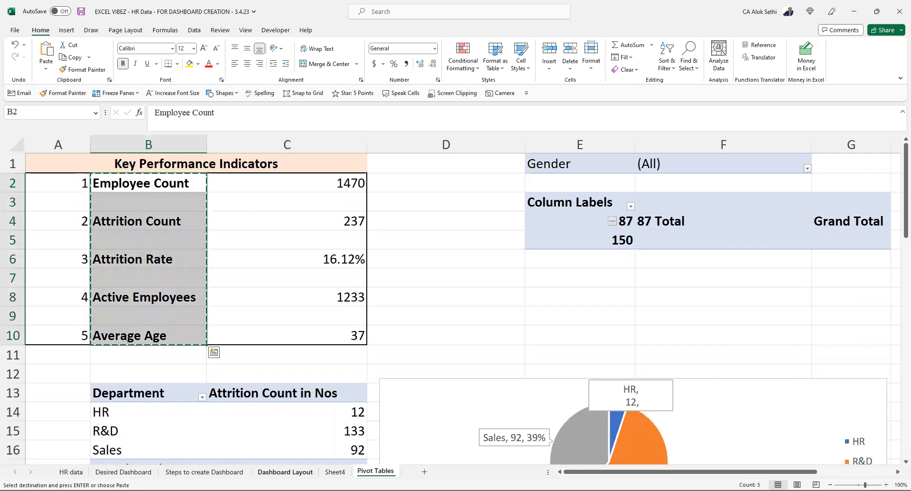
- Duplicate the HR ANALYTICS DASHBOARD title box on the Dashboard Layout sheet and place the copy below it, starting at column C, row 4
click(292, 474)
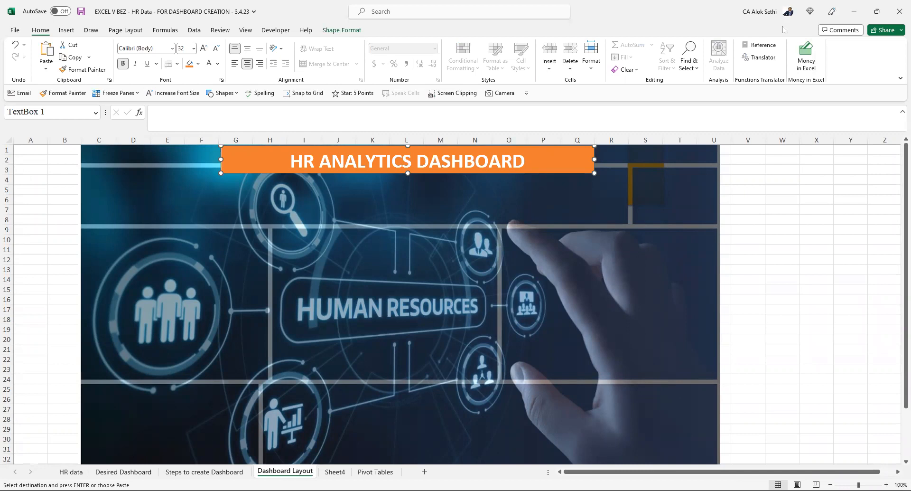
key(ctrl+v)
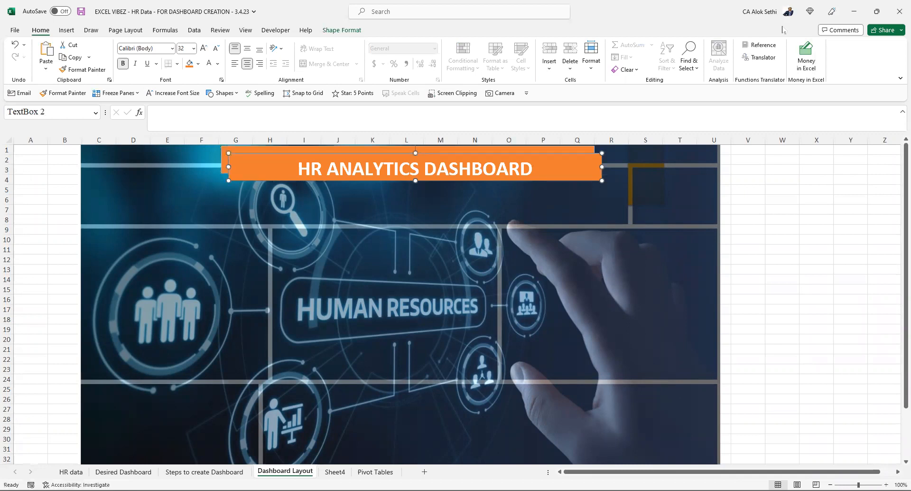
drag(530, 153, 371, 180)
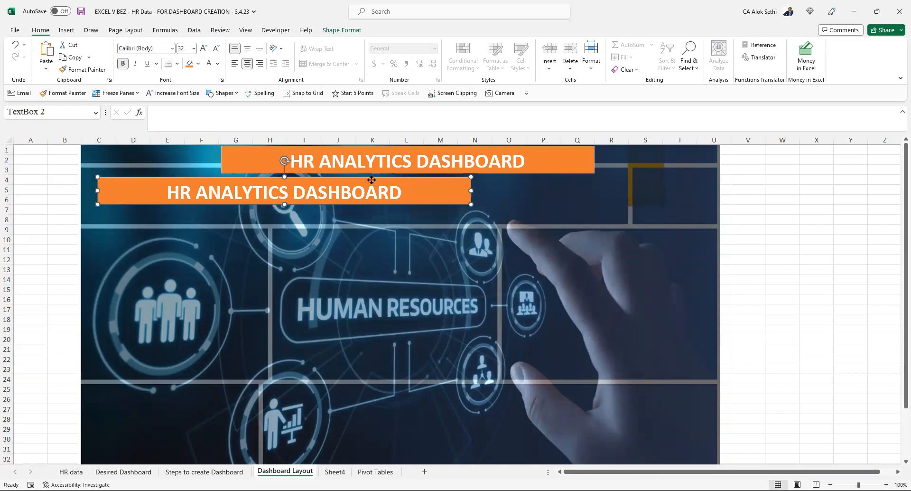
- Enlarge the duplicated title box to span about columns C to R and rows 4 to 8
drag(372, 180, 372, 180)
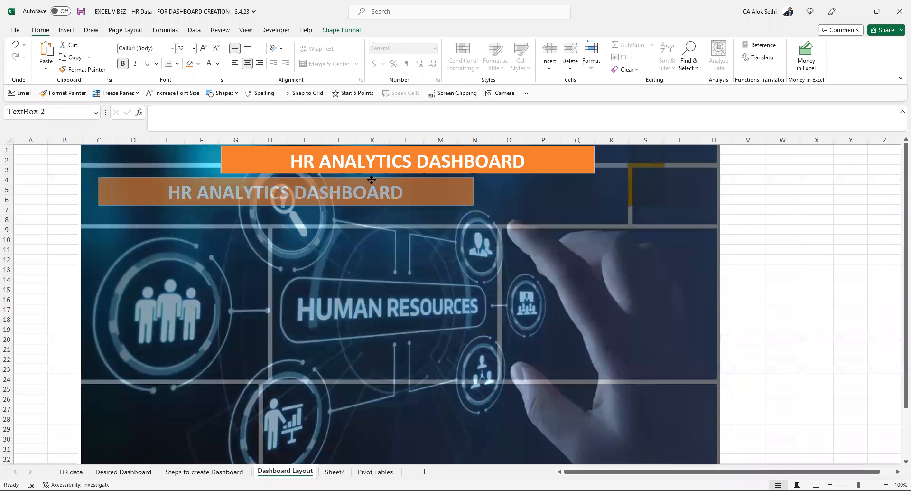
drag(372, 179, 372, 180)
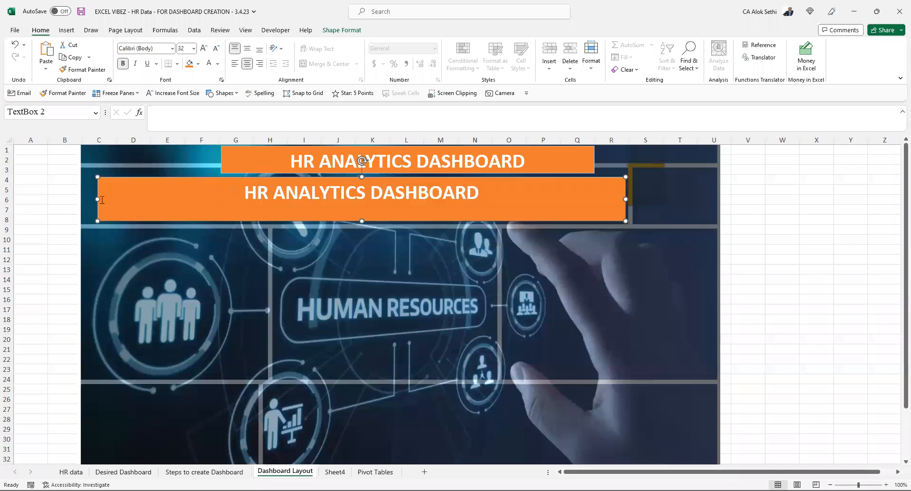
drag(96, 200, 87, 167)
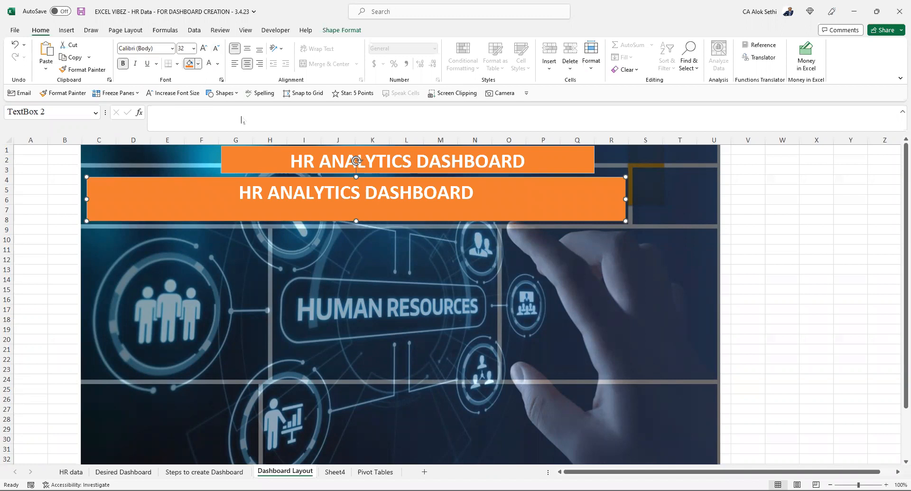
- Fill the enlarged text box with Gold, Accent 4, Lighter 60% and make its text dark blue
click(197, 63)
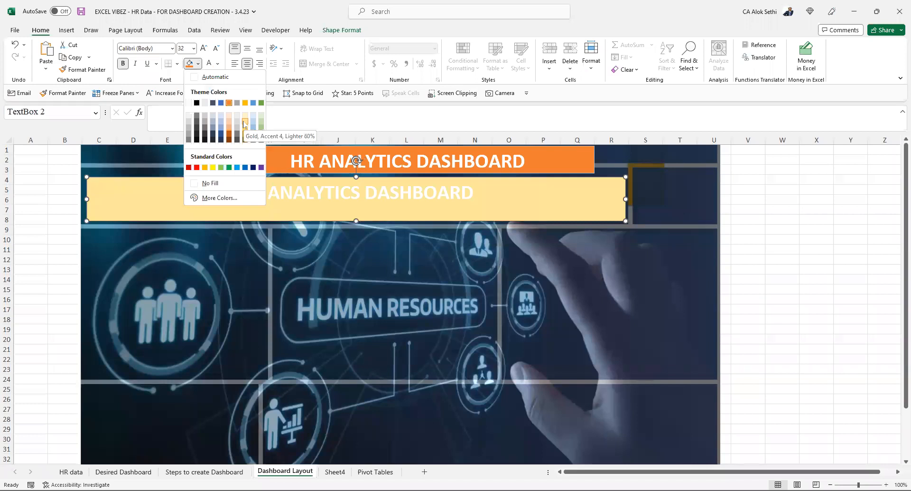
click(217, 64)
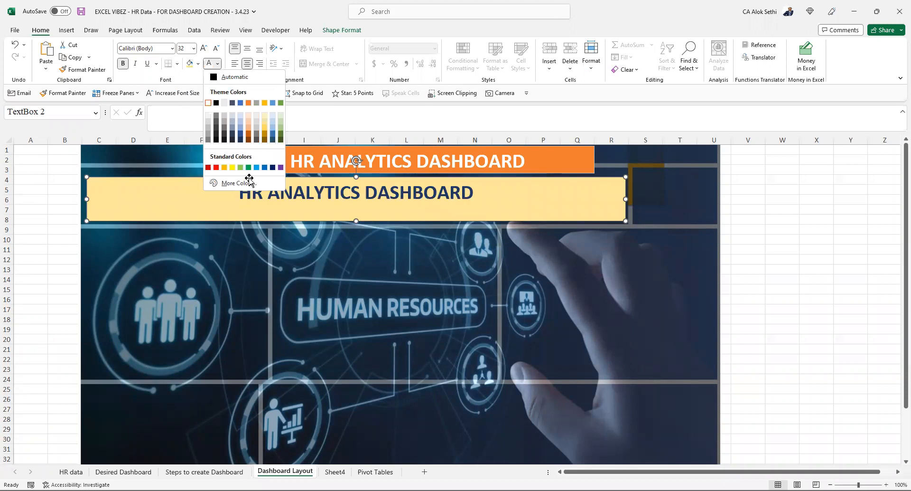
click(251, 191)
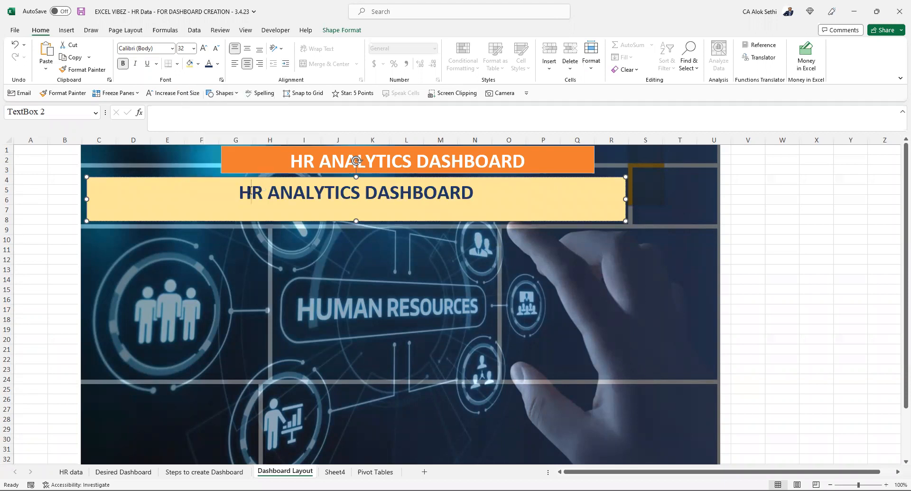
- Clear the HR ANALYTICS DASHBOARD text from the gold box
double_click(250, 192)
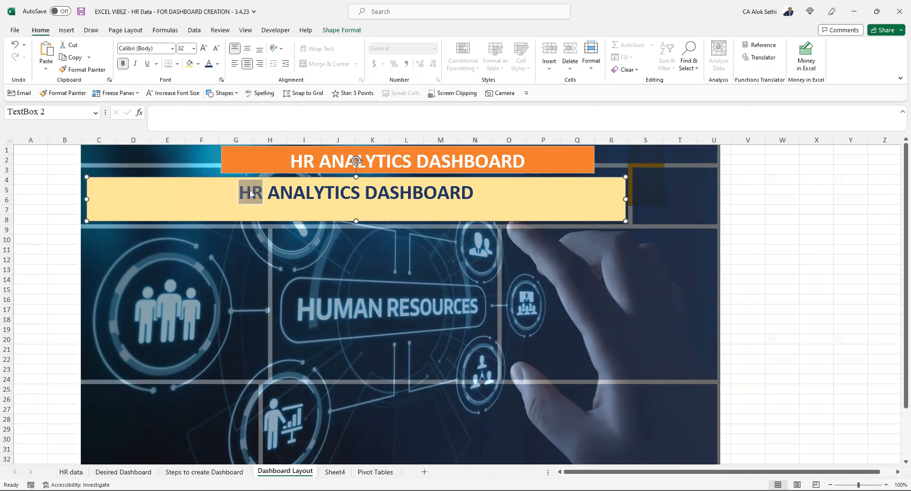
key(ctrl+shift+Right)
key(ctrl+shift+Right)
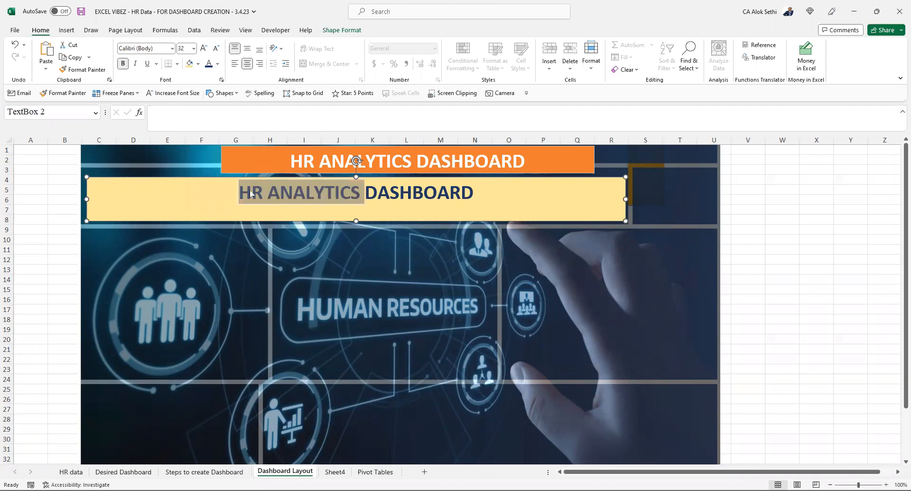
key(ctrl+shift+Right)
key(ctrl+x)
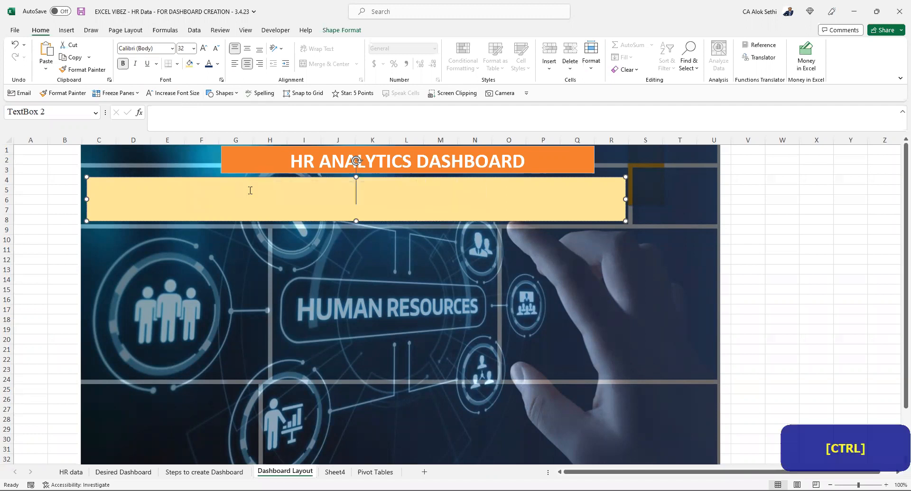
key(ctrl+v)
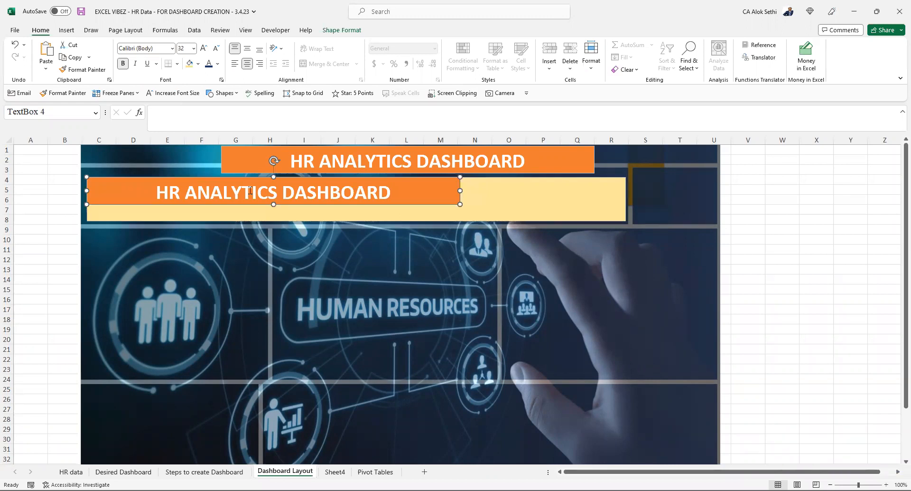
click(246, 199)
click(95, 179)
key(Delete)
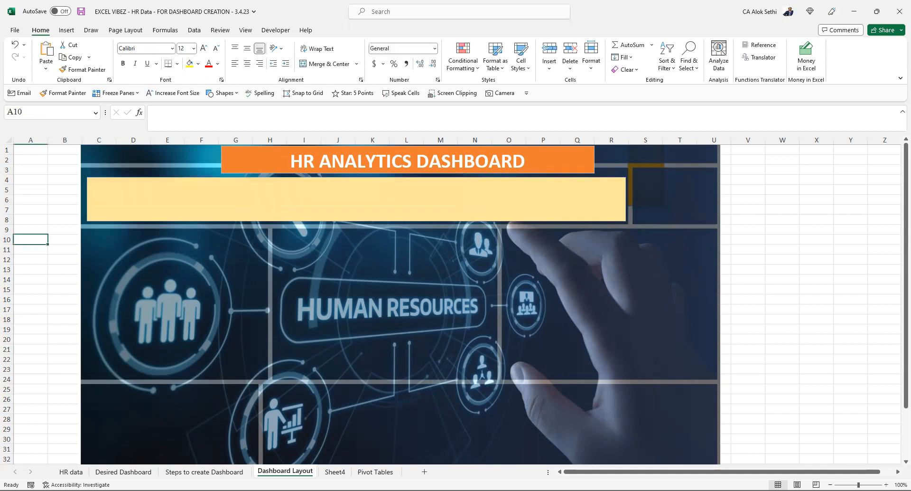
- Copy the KPI labels in B2:B10 of the Pivot Tables sheet and paste them transposed into row 7 starting at E7
click(375, 471)
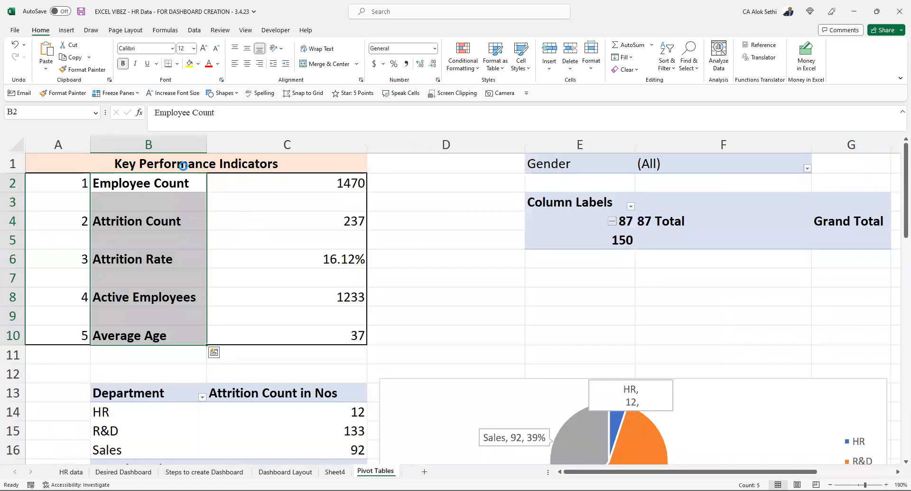
key(ctrl+c)
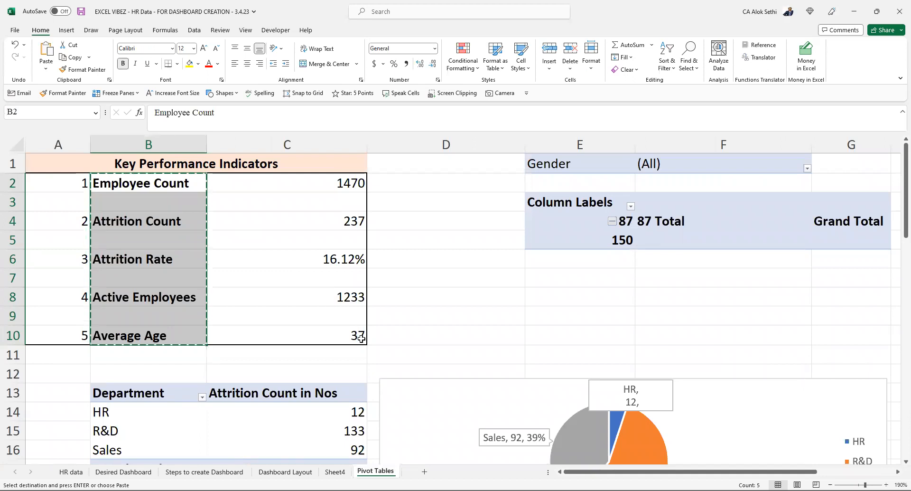
key(Right)
key(Right)
key(Right)
key(Down)
key(Down)
key(Down)
key(Down)
key(Down)
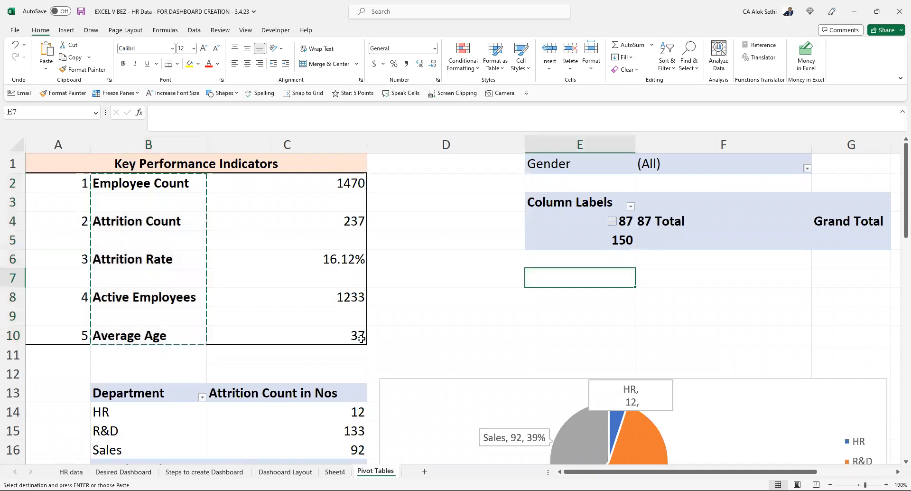
right_click(583, 287)
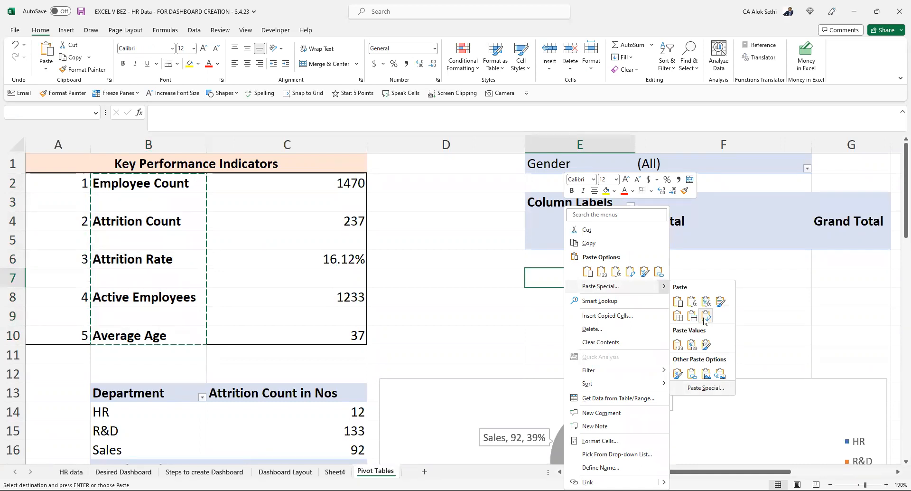
click(705, 316)
- Cut the transposed Attrition Count label from G7
key(Right)
key(Right)
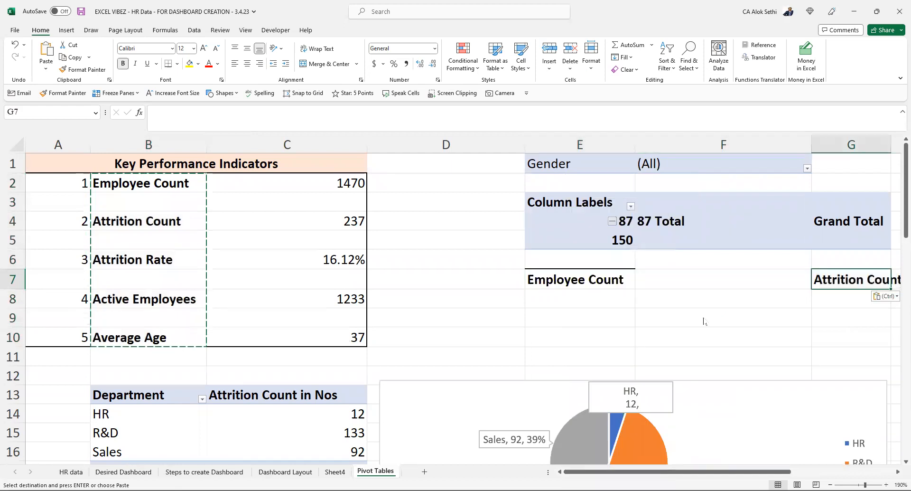
key(Right)
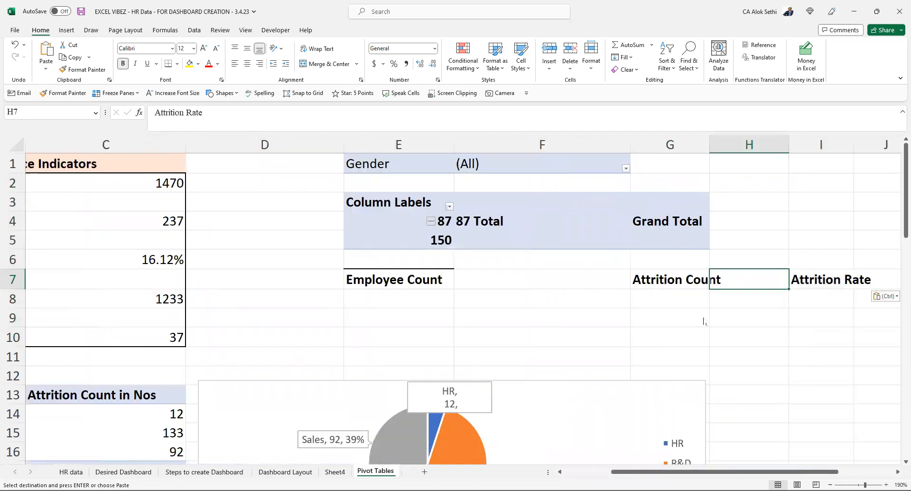
key(Left)
key(ctrl+c)
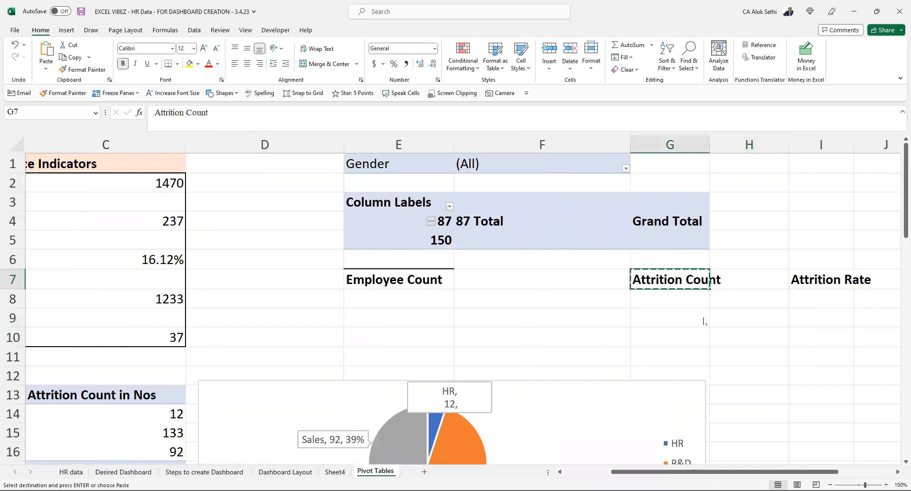
key(Left)
key(Left)
key(Return)
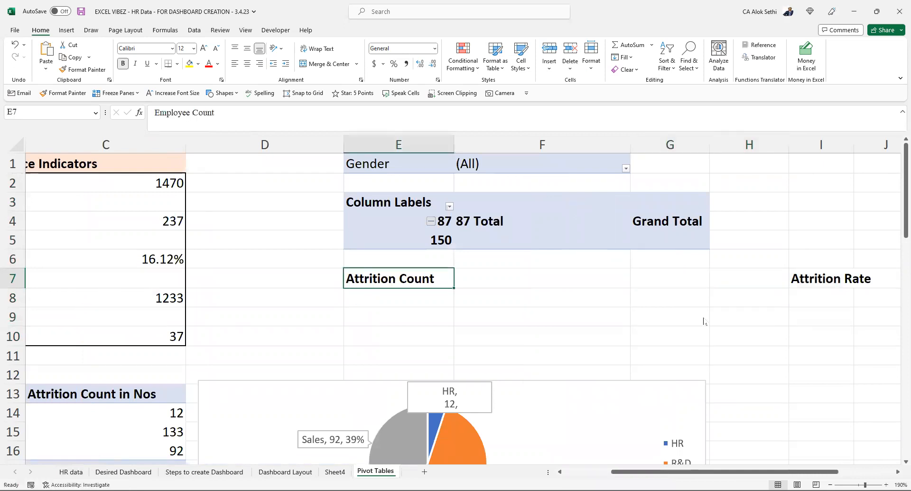
key(ctrl+z)
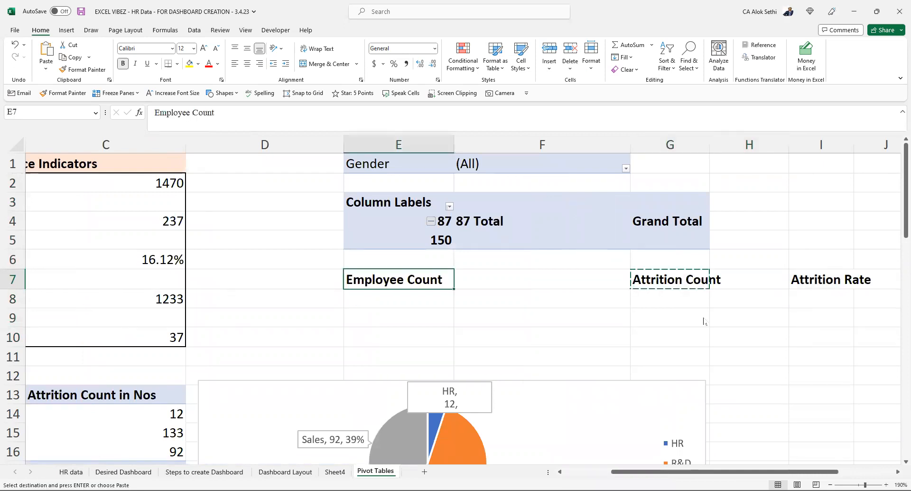
- Place the cut Attrition Count label in F7, directly beside Employee Count
key(Right)
key(Right)
key(Left)
key(Return)
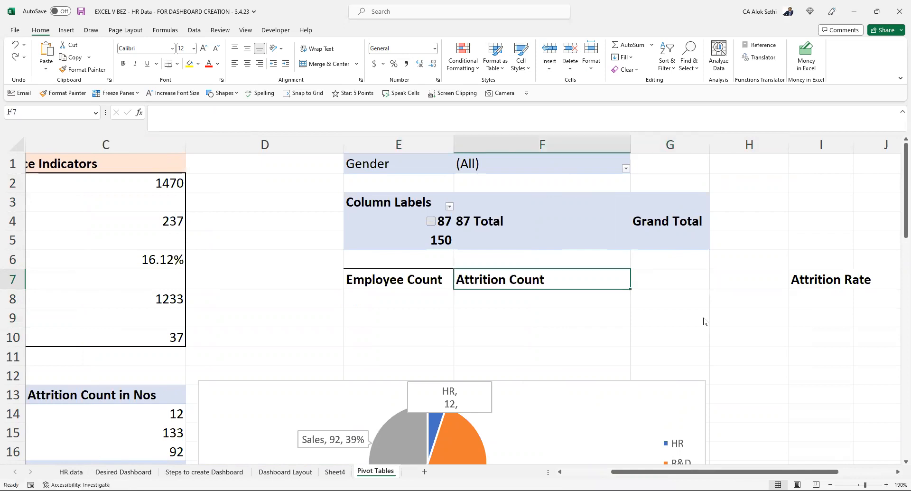
- Move the Attrition Rate label from I7 to G7
key(Right)
key(Right)
key(Right)
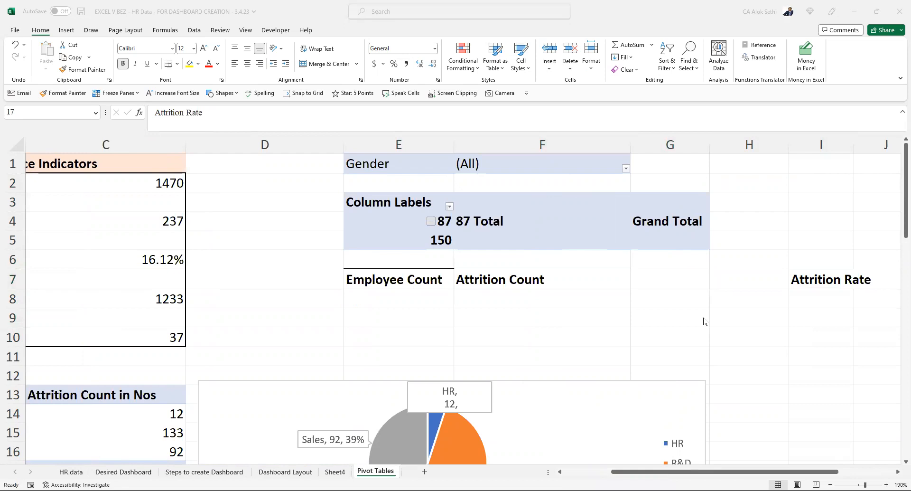
click(704, 322)
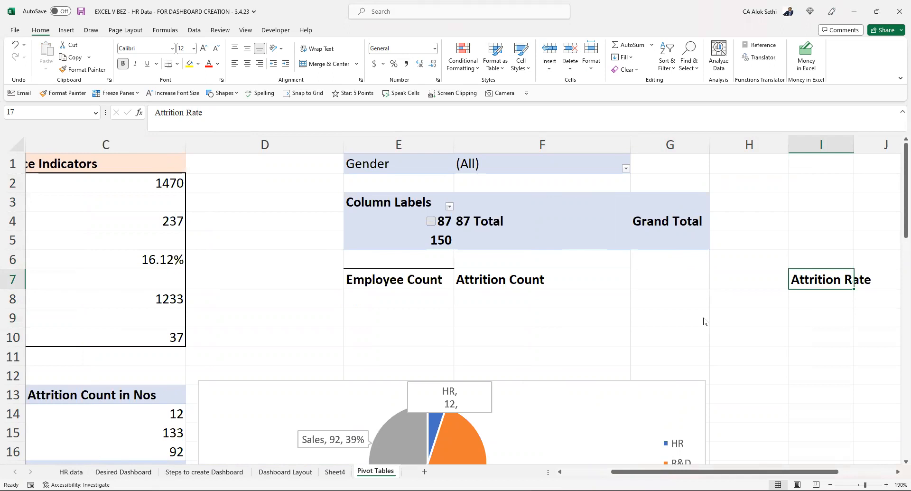
key(ctrl+c)
key(Left)
key(Left)
key(ctrl+v)
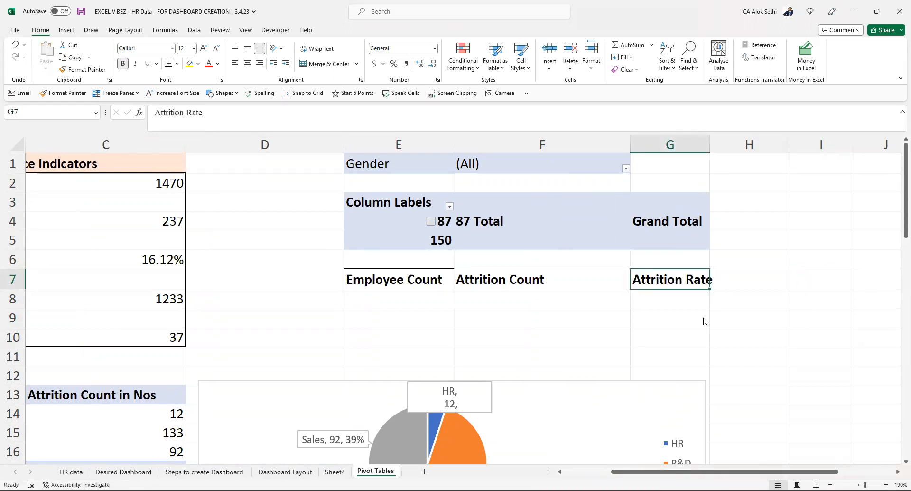
- Move the Active Employees label from K7 to H7
key(Right)
key(Right)
key(Right)
key(Right)
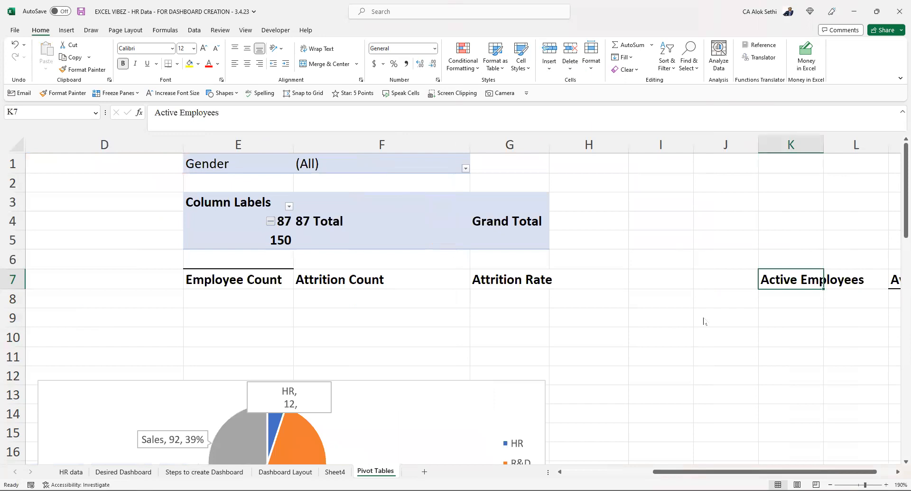
key(ctrl+c)
key(Left)
key(Left)
key(Left)
key(ctrl+v)
- Move the Average Age label from M7 to I7
key(Right)
key(Right)
key(Right)
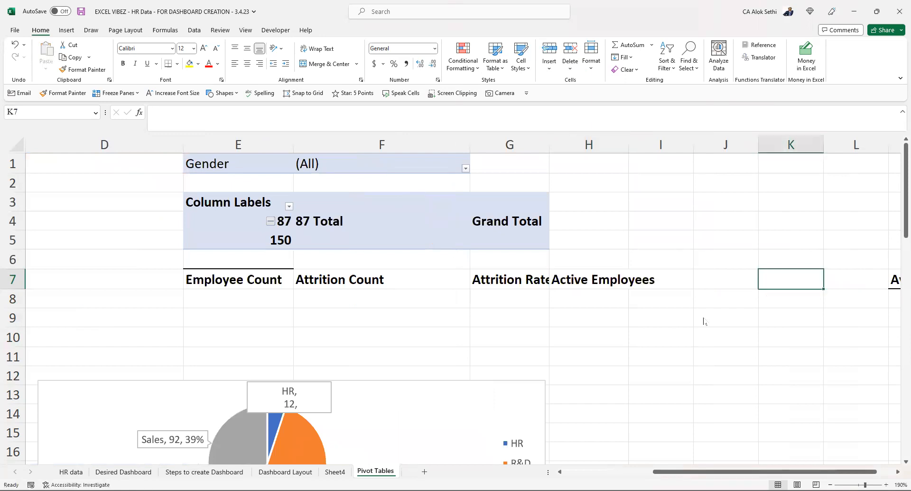
key(Right)
key(Right)
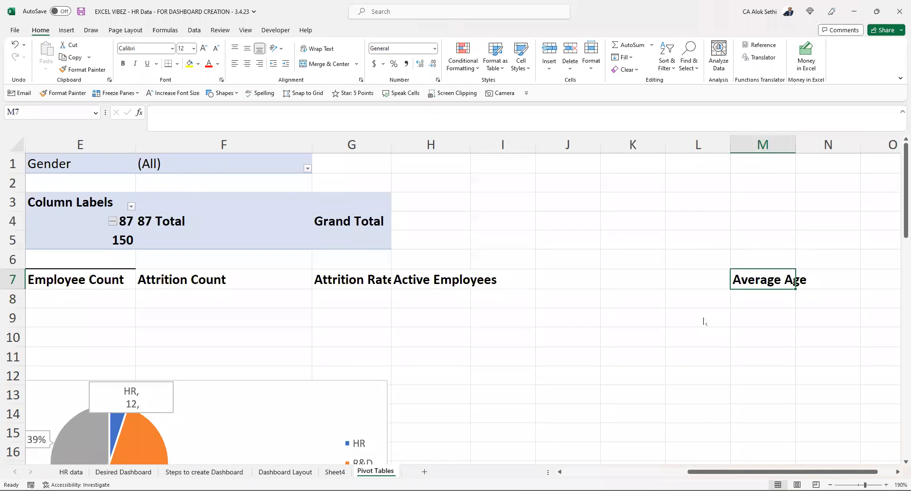
key(ctrl+x)
key(Left)
key(Left)
key(Left)
key(Left)
key(ctrl+v)
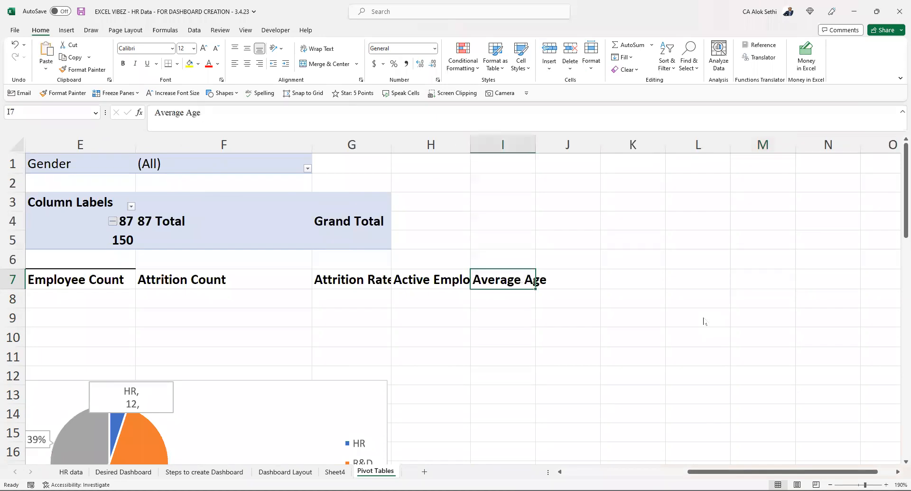
- Copy the five KPI labels in E7:I7 and paste them into the empty gold box on the Dashboard Layout sheet
key(ctrl+shift+Left)
key(shift+Left)
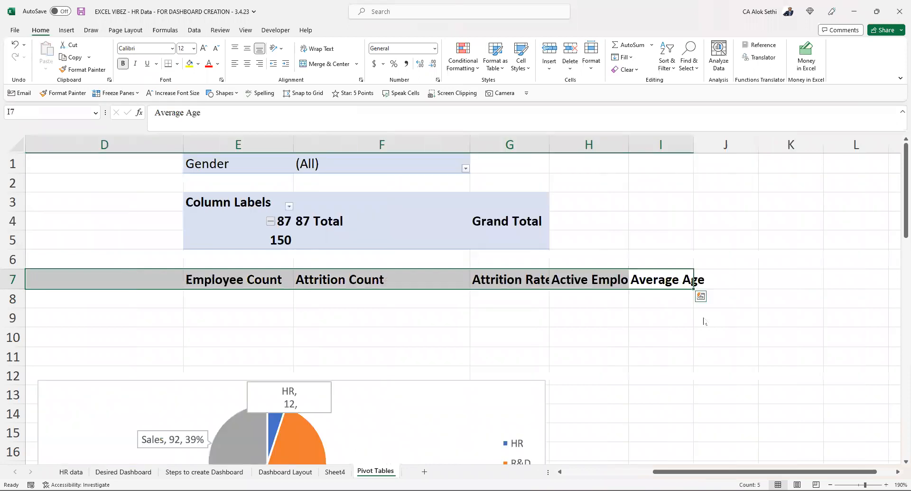
key(shift+Right)
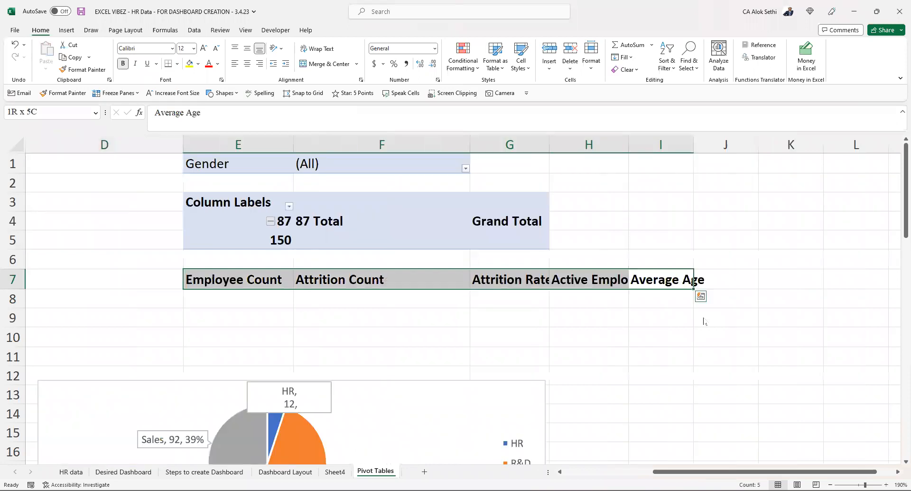
key(ctrl+c)
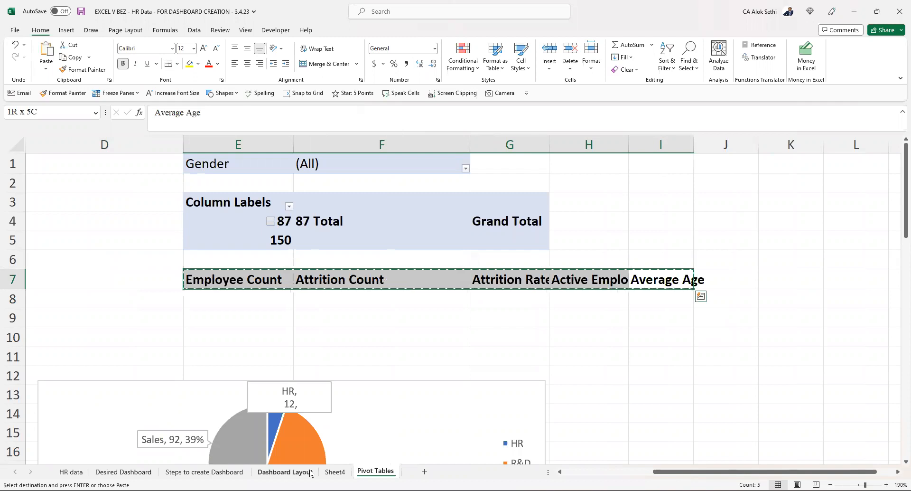
click(285, 472)
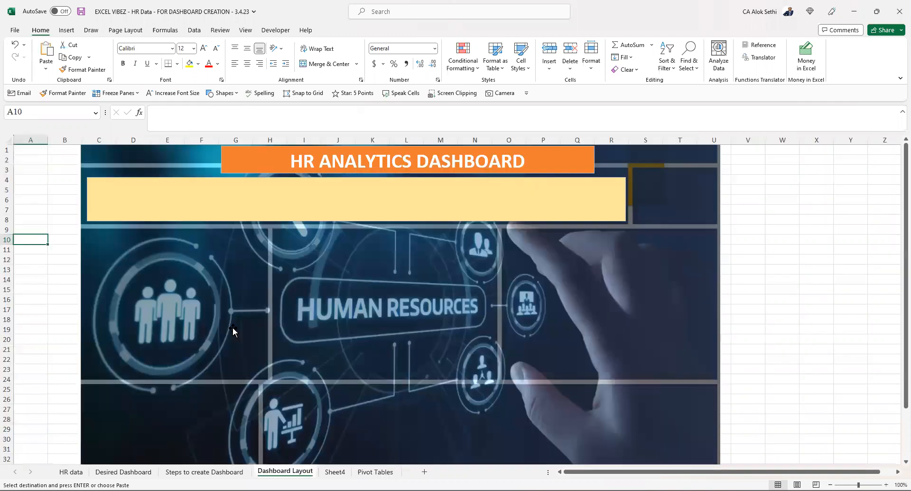
click(125, 203)
key(ctrl+v)
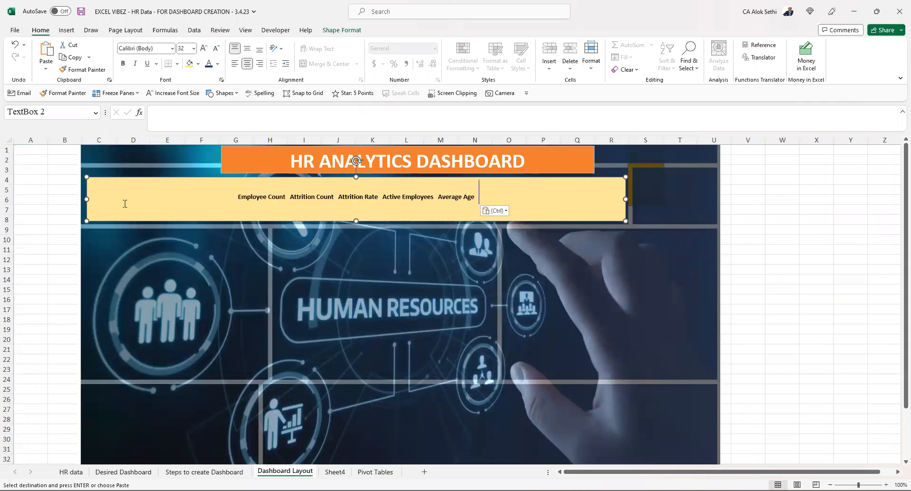
- Set all the KPI label text in the gold box to font size 24
key(ctrl+a)
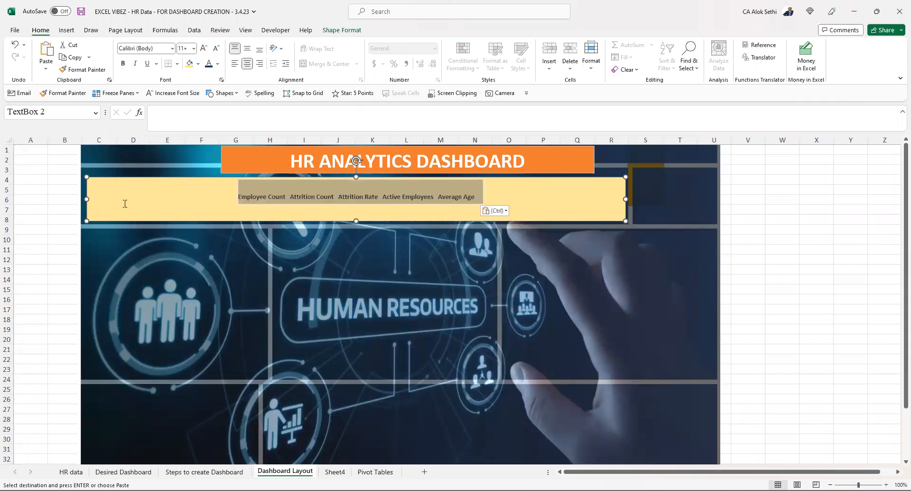
click(194, 48)
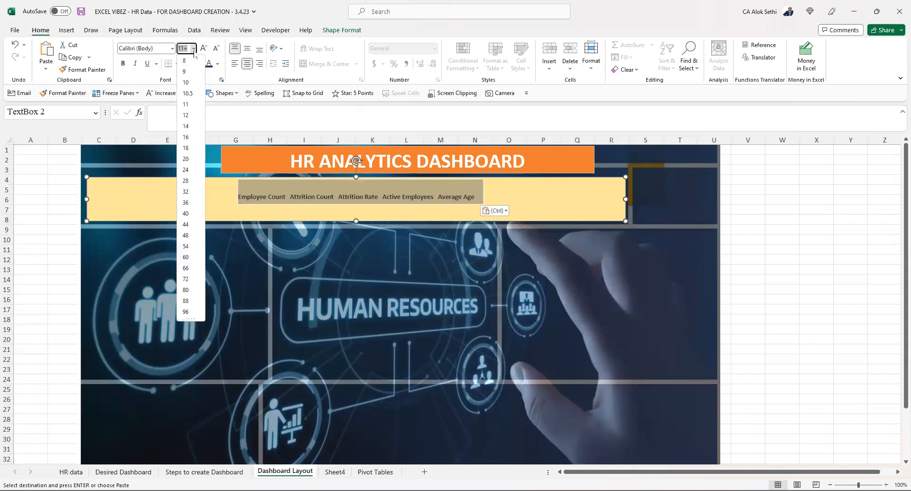
click(185, 170)
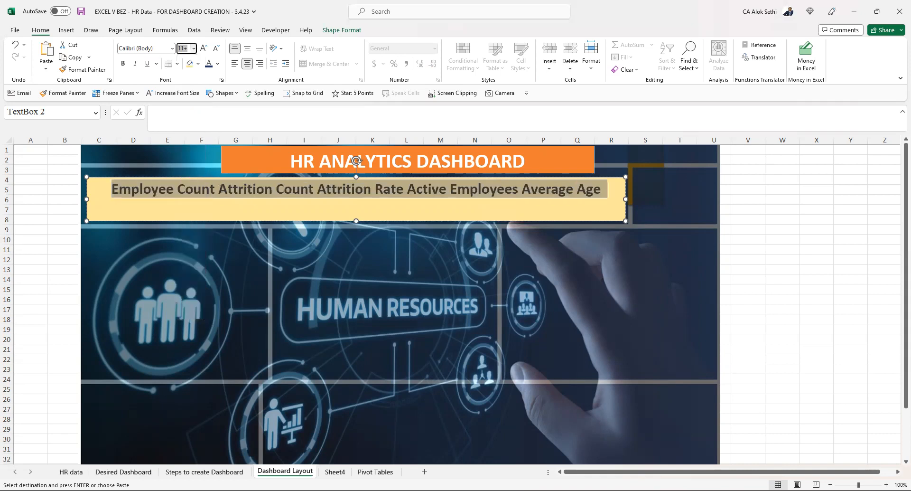
- Add an extra space between each pair of neighbouring KPI labels in the gold box, from Employee Count through Average Age
click(218, 189)
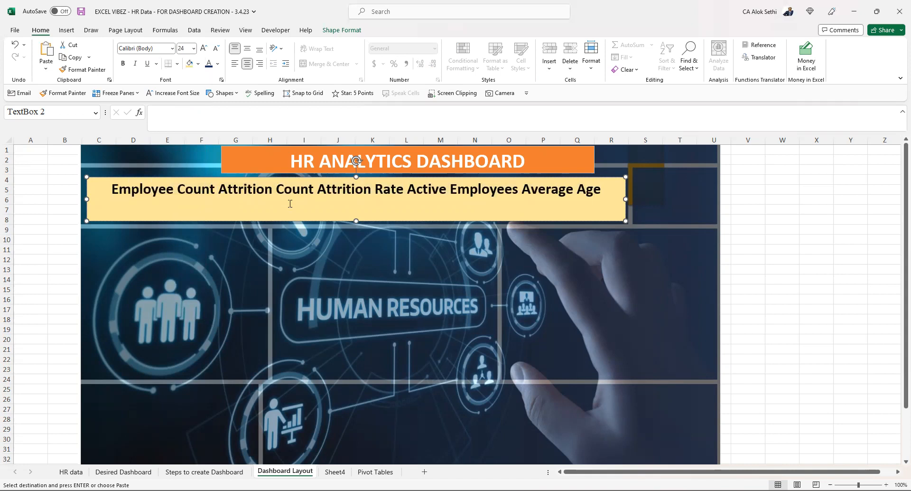
key(Right)
key(Right)
key(Right)
key(Right)
key(Right)
key(Right)
key(Right)
key(Right)
key(Right)
key(Right)
key(Right)
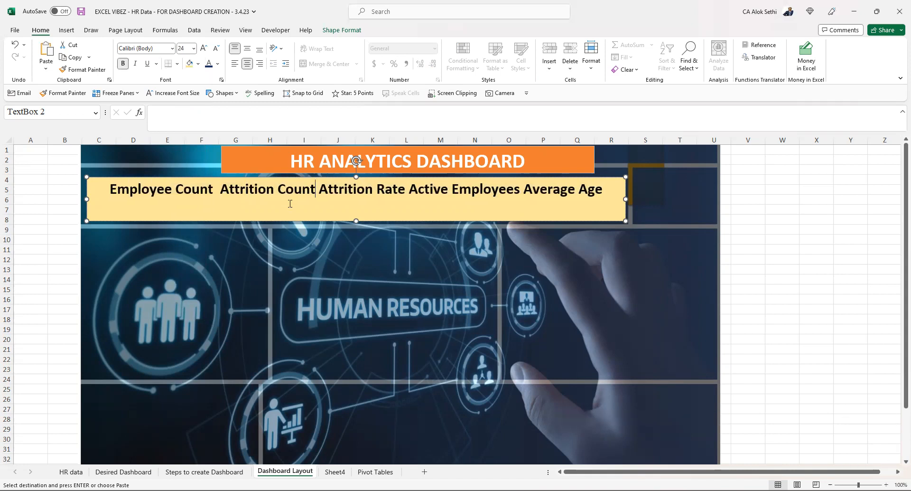
key(Right)
key(Right)
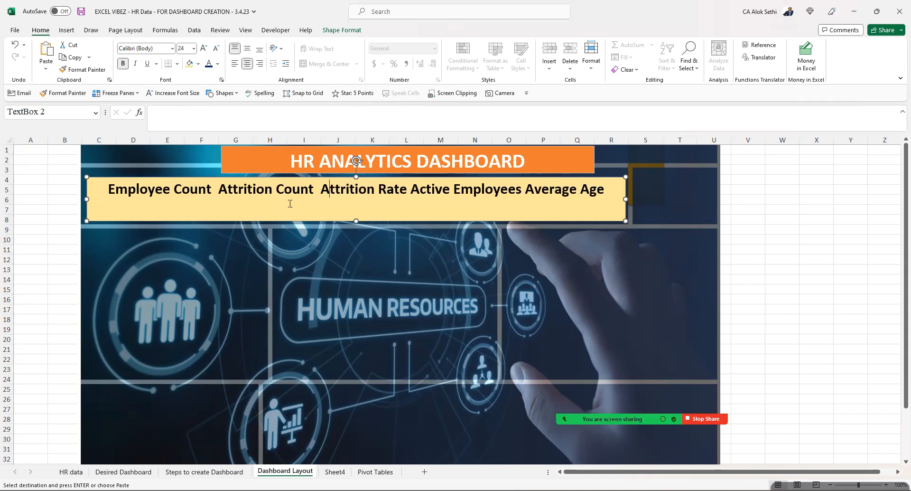
key(Right)
key(Right)
key(Right)
key(Right)
key(Right)
key(Right)
key(Right)
key(Right)
key(Right)
key(Right)
key(Right)
key(Right)
key(Right)
key(Right)
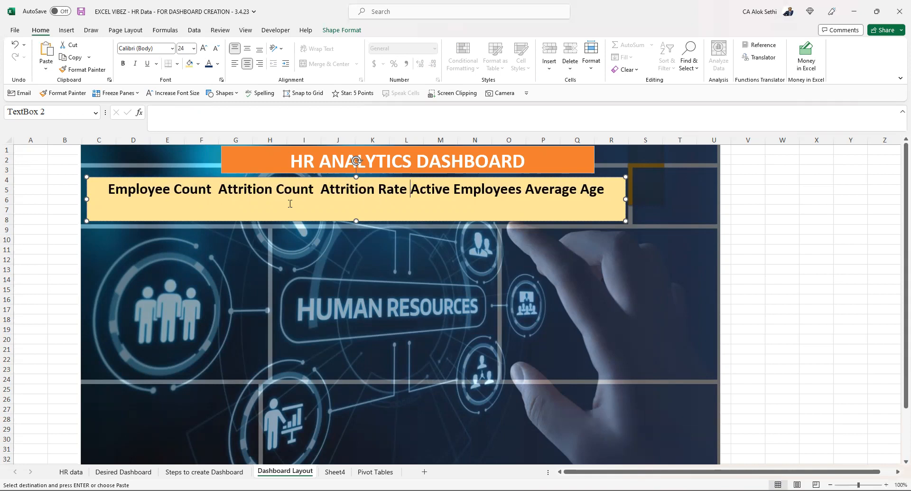
key(Right)
key(Right)
key(Right)
key(Right)
key(Right)
key(Right)
key(Right)
key(Right)
key(Right)
key(Right)
key(Right)
key(Right)
key(Right)
key(Right)
key(Right)
key(Right)
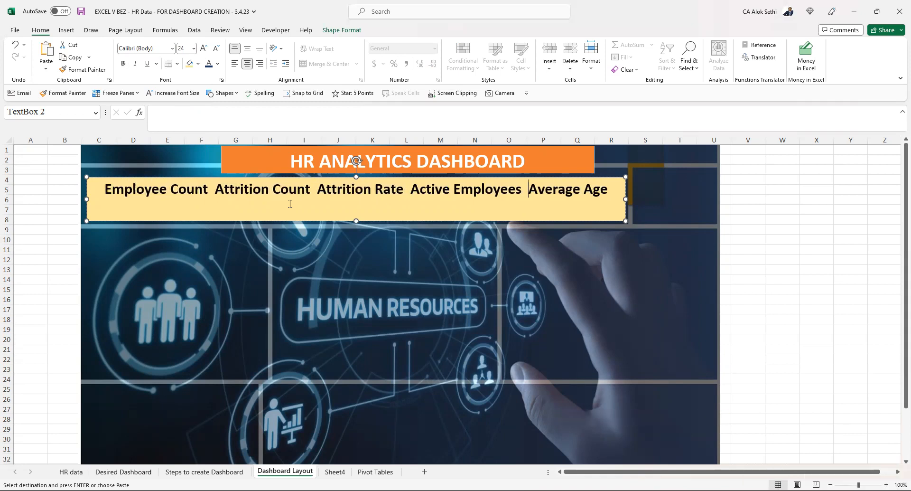
- Widen the gaps between the KPI labels with more spaces, from Average Age back to Employee Count, until they span the box
key(Left)
key(Left)
key(Left)
key(Left)
key(Left)
key(Left)
key(Left)
key(Left)
key(Left)
key(Left)
key(Left)
key(Left)
key(Left)
key(Left)
key(Left)
key(Left)
key(Left)
key(Left)
key(Left)
key(Left)
key(Left)
key(Left)
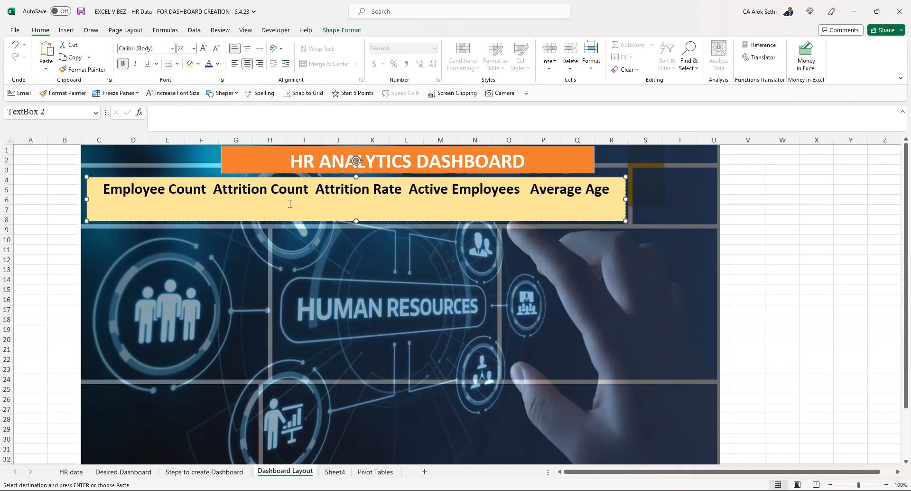
key(Right)
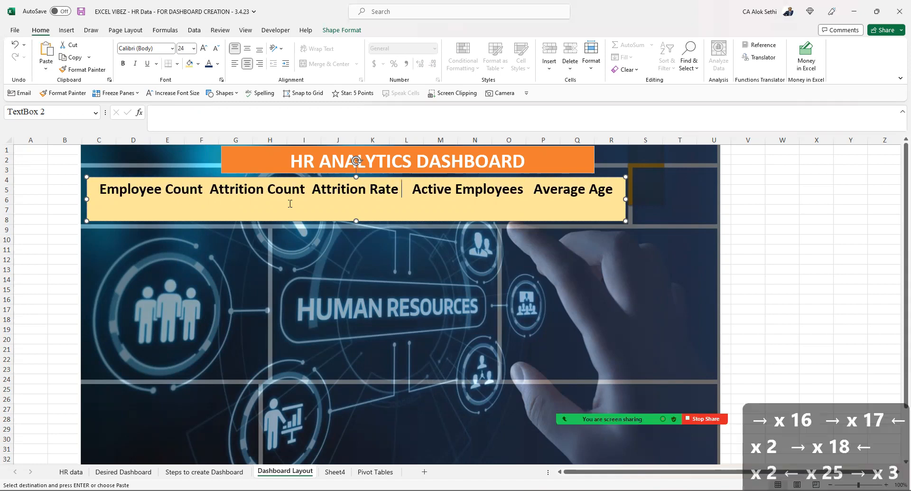
key(Left)
key(Left)
key(Left)
key(Left)
key(Left)
key(Left)
key(Left)
key(Left)
key(Left)
key(Left)
key(Left)
key(Left)
key(Left)
key(Left)
key(Left)
key(Left)
key(Left)
key(Left)
key(Right)
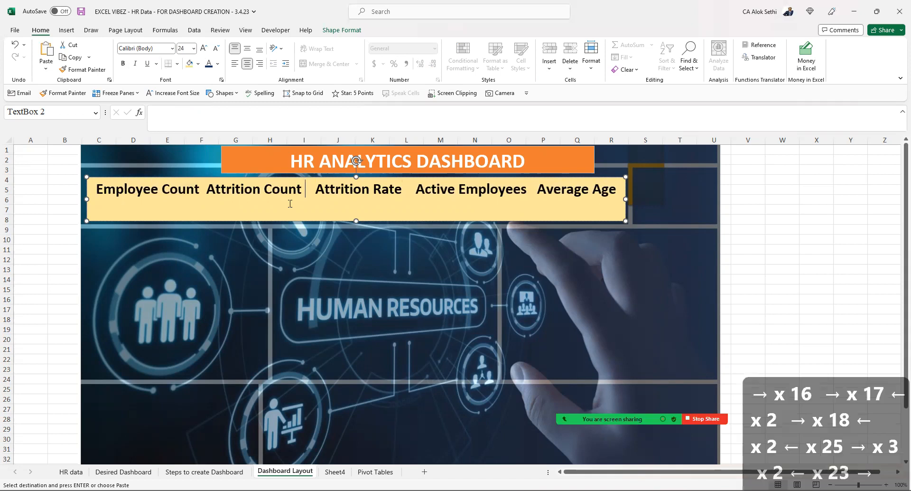
key(Left)
key(Left)
key(Left)
key(Left)
key(Left)
key(Left)
key(Left)
key(Left)
key(Left)
key(Left)
key(Left)
key(Left)
key(Left)
key(Left)
key(Left)
key(Left)
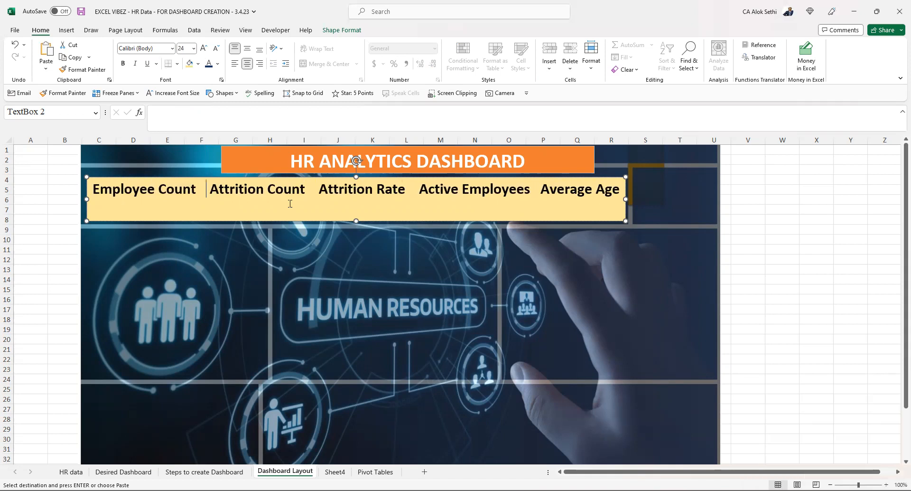
- Undo the duplicate KPI labels pasted into the middle of the gold box's text
key(End)
key(Return)
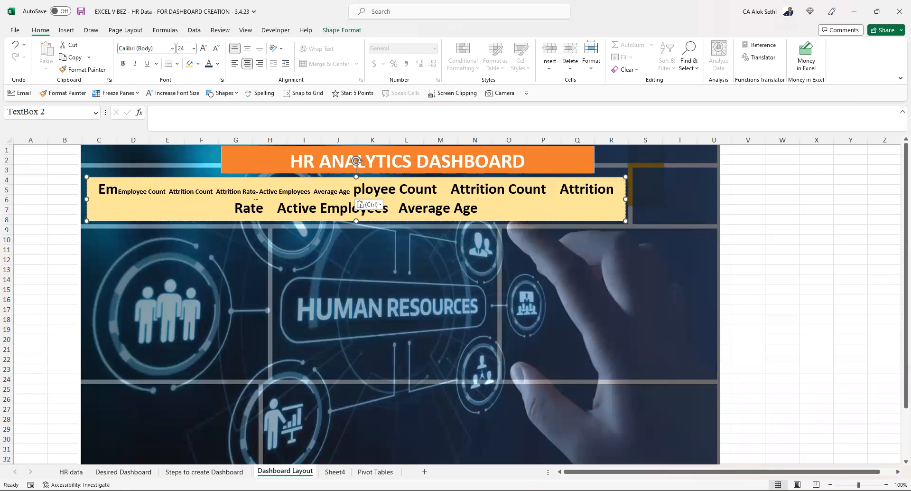
key(ctrl+z)
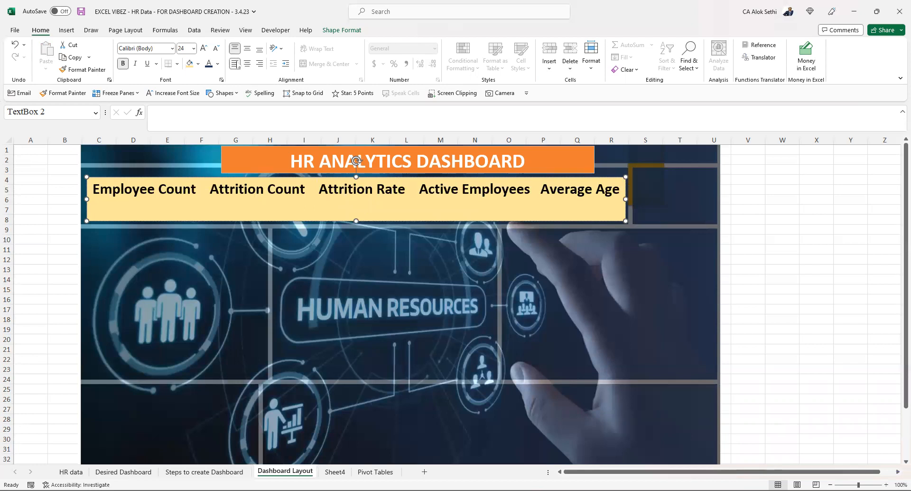
- Examine the Employee Count formula in C2 of the Pivot Tables sheet and return to the Dashboard Layout sheet
text(=)
click(362, 472)
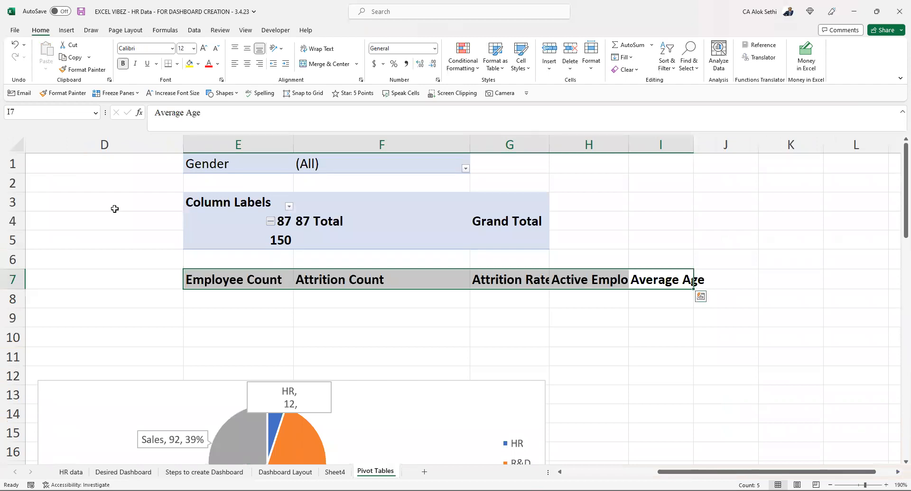
key(Left)
key(Home)
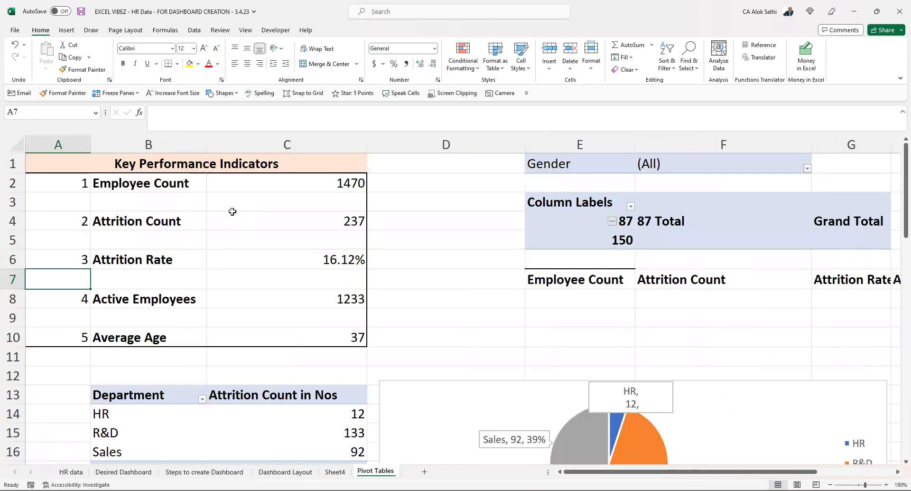
click(258, 190)
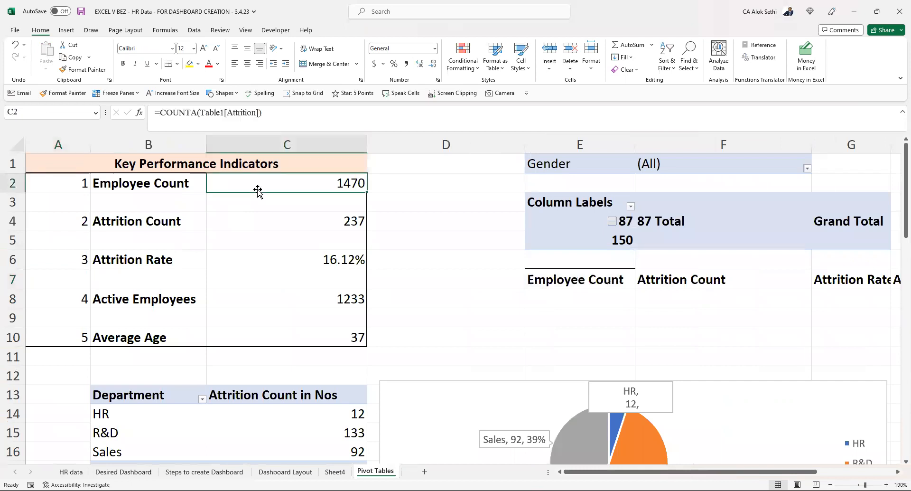
key(Down)
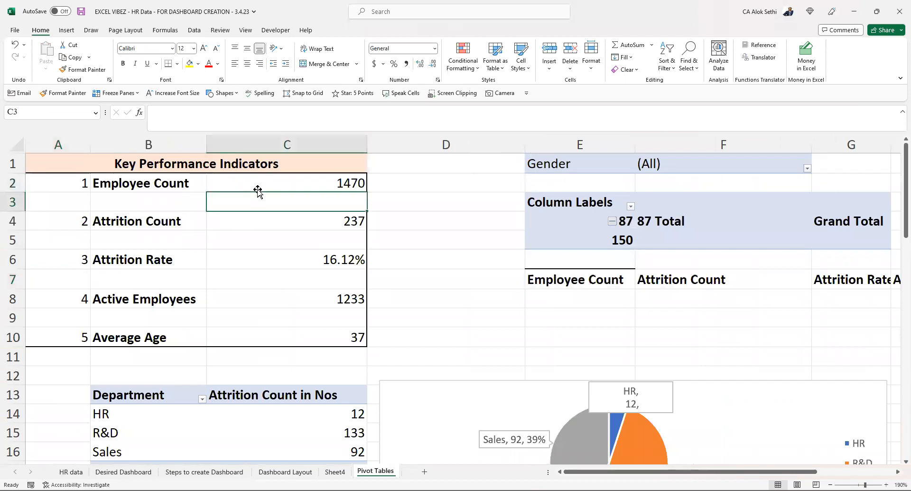
key(Up)
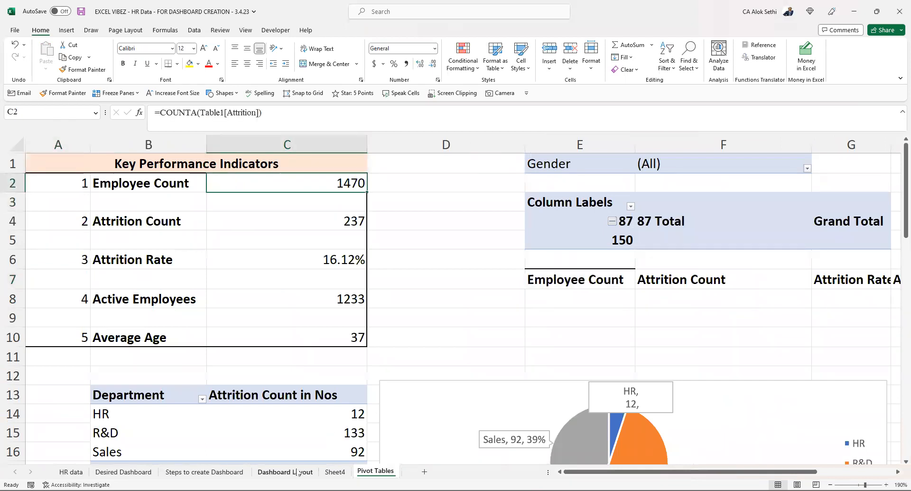
key(ctrl+Page_Up)
key(ctrl+Page_Up)
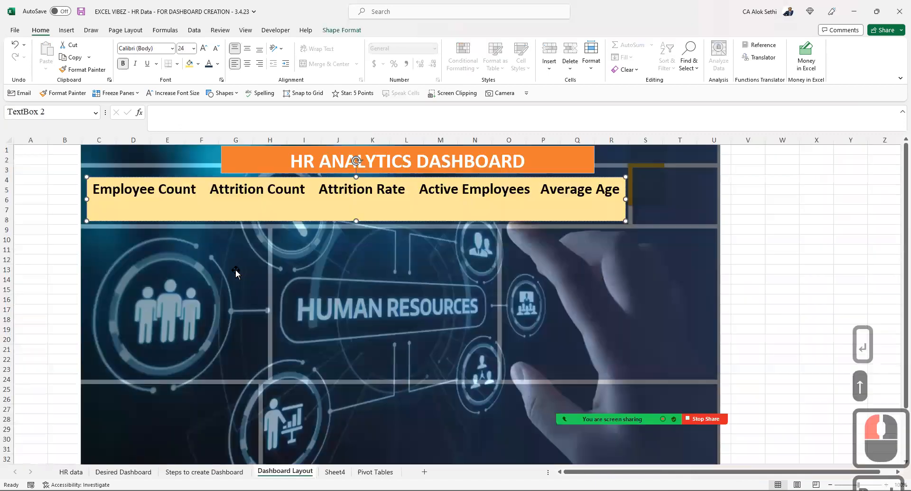
- Try to link the gold KPI label box to cell C2 of the Pivot Tables sheet, and undo the link
click(183, 125)
text(=)
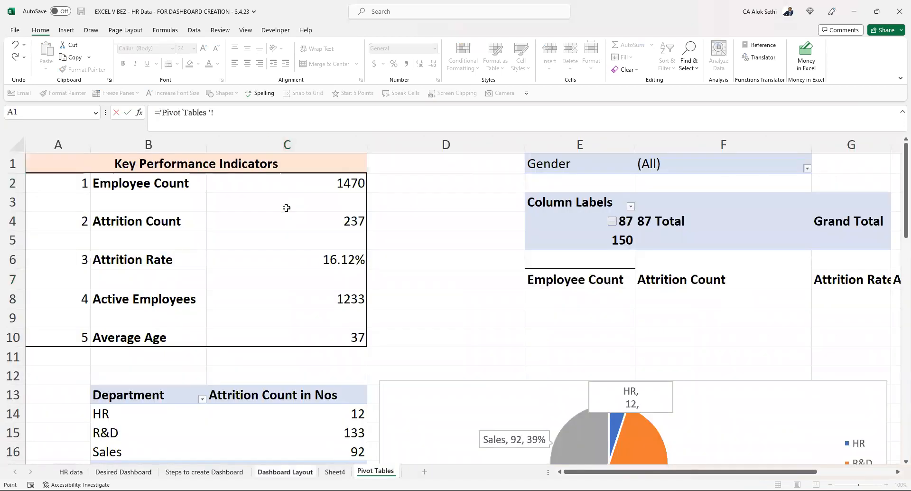
key(ctrl+Page_Down)
key(ctrl+Page_Down)
click(281, 189)
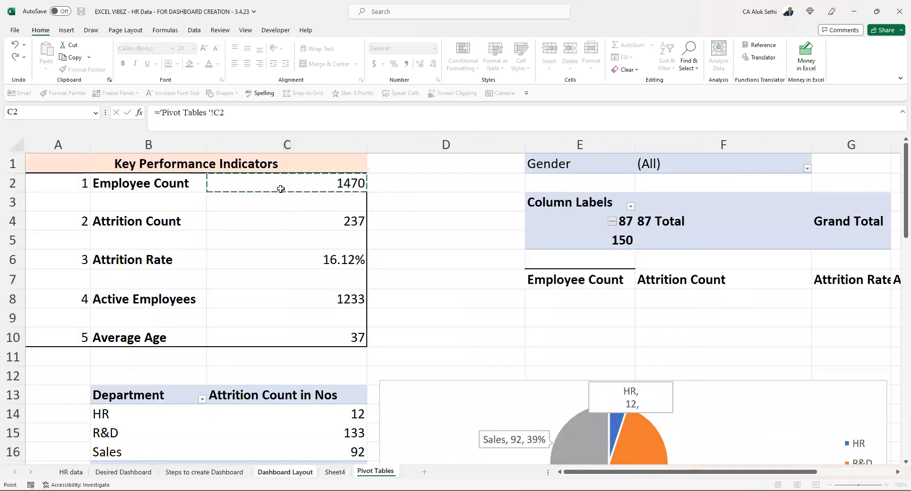
key(Return)
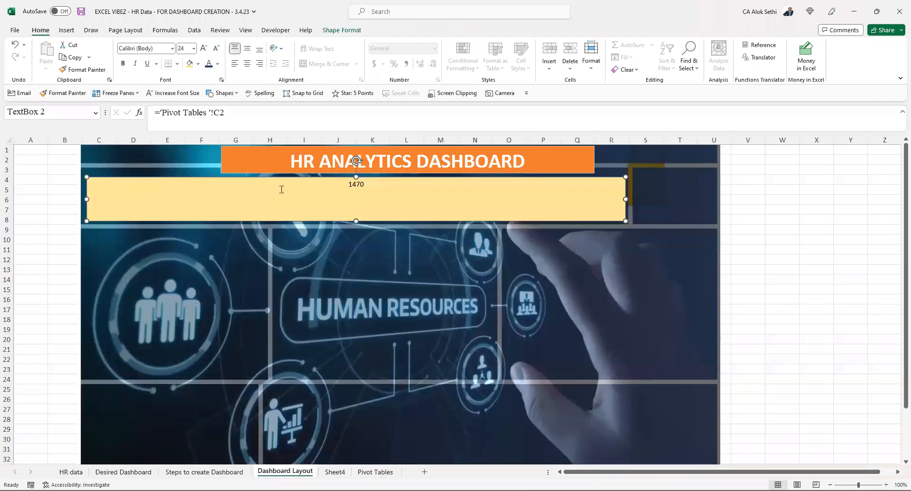
key(ctrl+z)
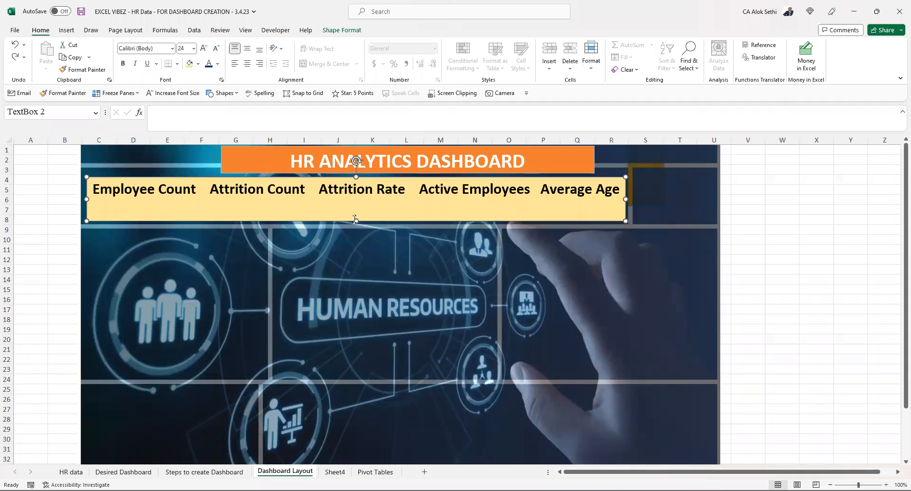
- Shrink the KPI label box to the height of one text line and place a copy of it directly below
drag(356, 220, 355, 199)
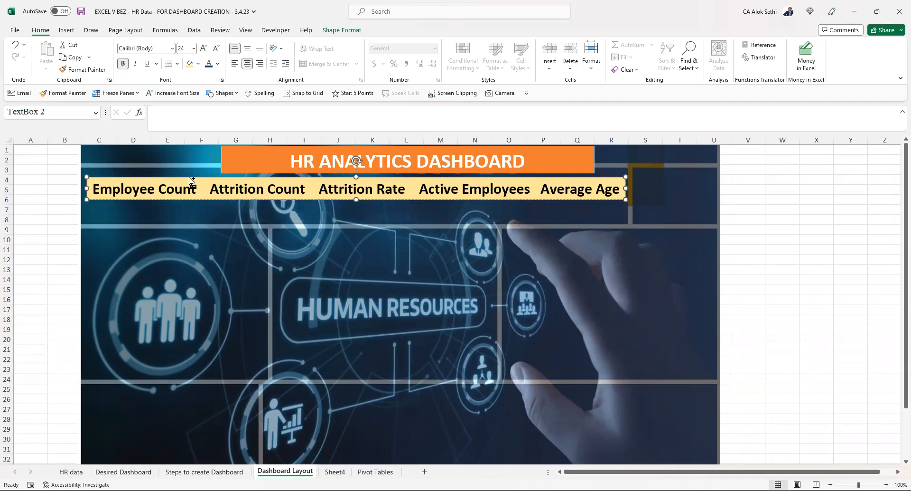
key(ctrl+c)
key(ctrl+v)
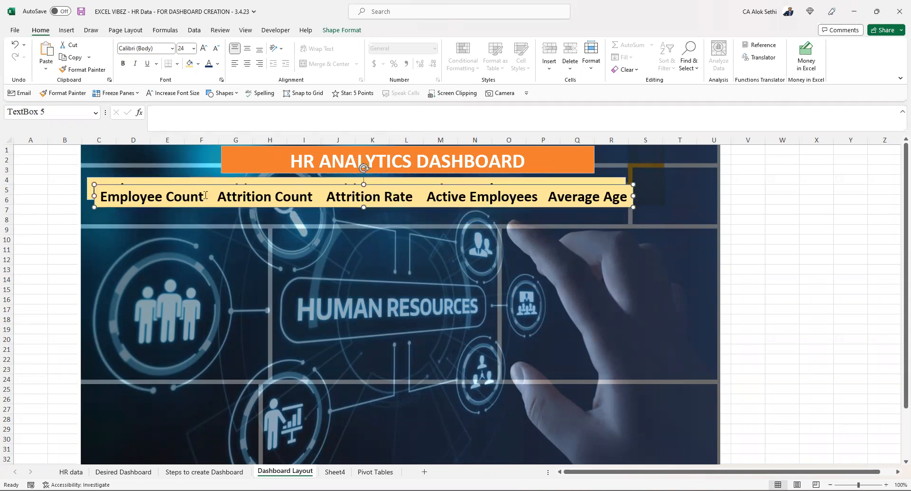
drag(219, 184, 208, 200)
click(207, 205)
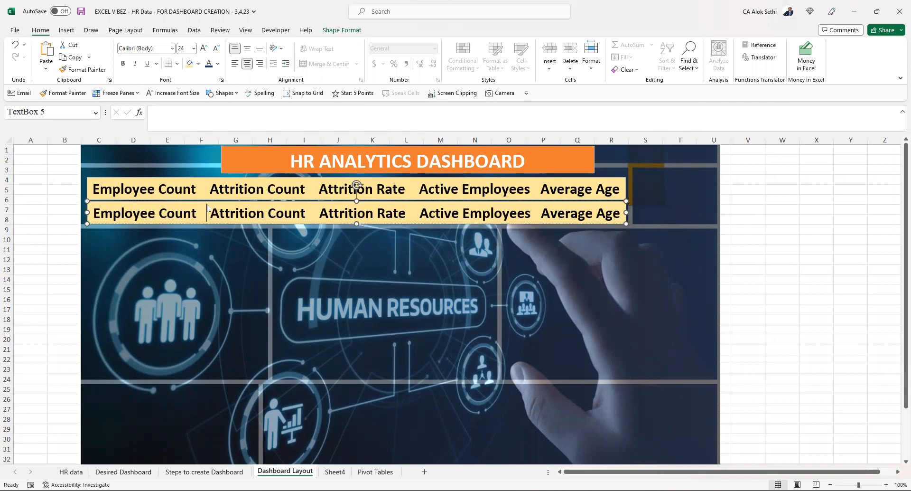
- Clear the text of the copied box and narrow it to the width of the Employee Count label
key(ctrl+a)
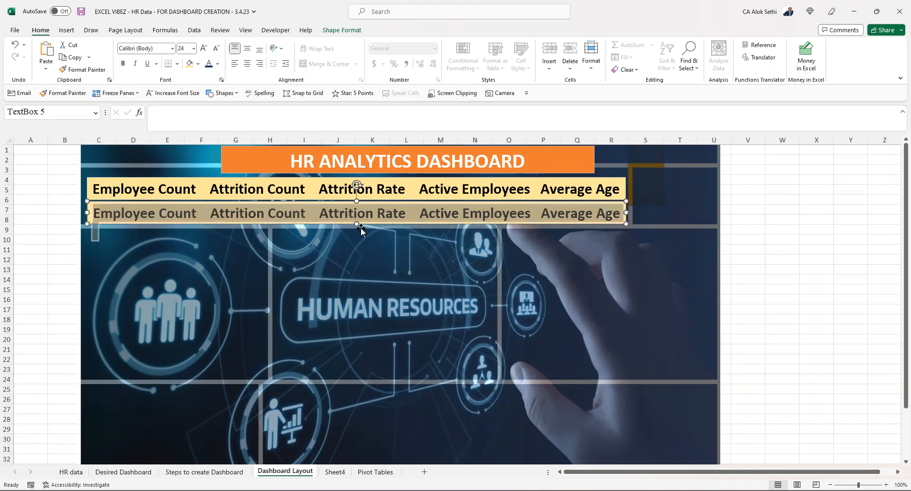
key(Delete)
drag(626, 212, 196, 210)
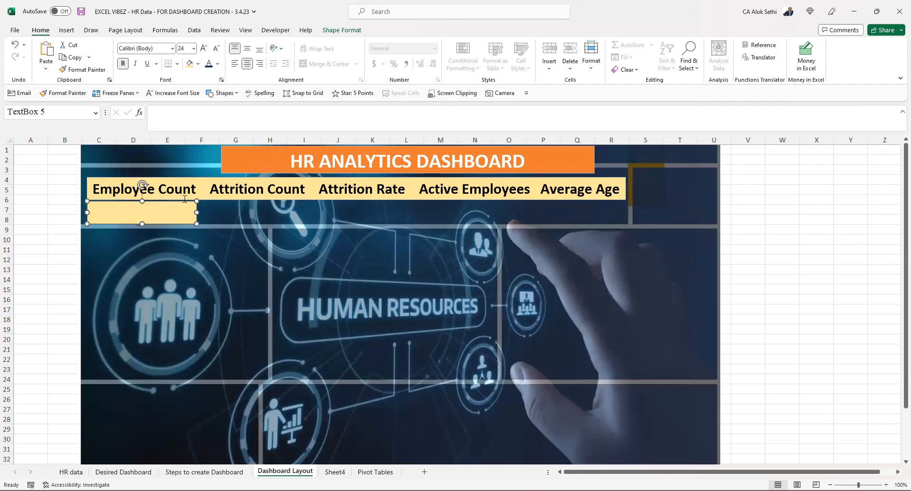
- Make six duplicates of the empty gold box below Employee Count
drag(185, 201, 184, 201)
key(ctrl+d)
key(ctrl+d)
key(ctrl+d)
key(ctrl+d)
key(ctrl+d)
key(ctrl+d)
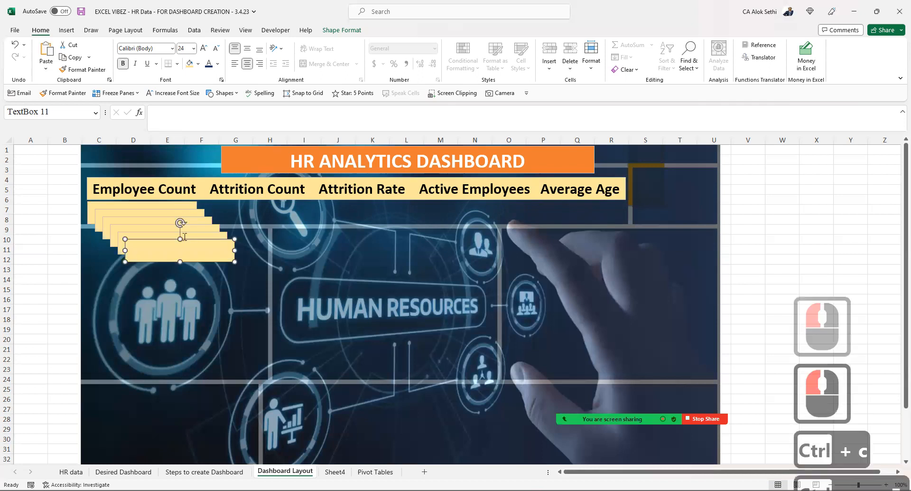
- Place three of the duplicate boxes below the Average Age, Active Employees and Attrition Rate labels
mouse_move(204, 247)
mouse_down()
mouse_move(483, 200)
mouse_move(586, 201)
mouse_up()
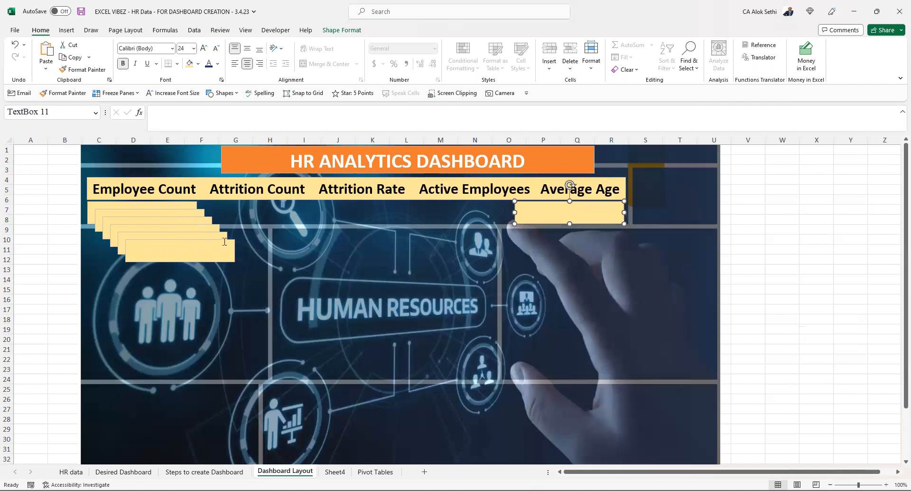
click(204, 245)
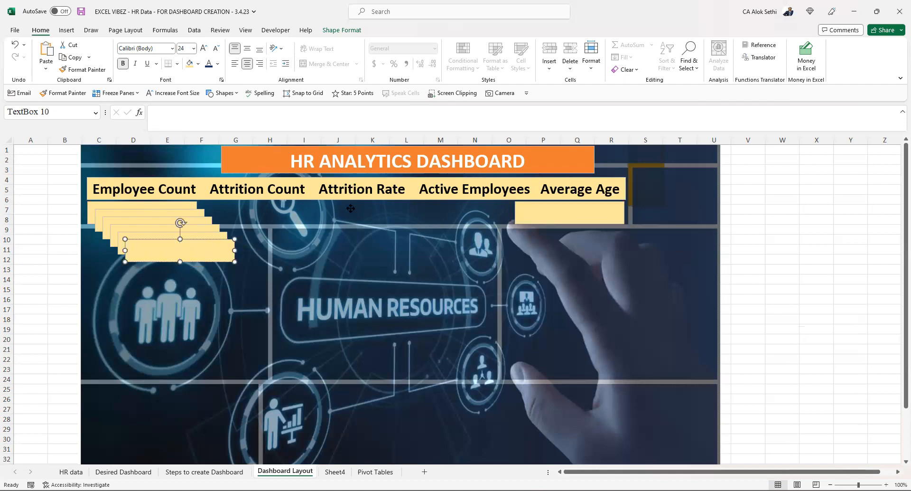
drag(351, 208, 351, 208)
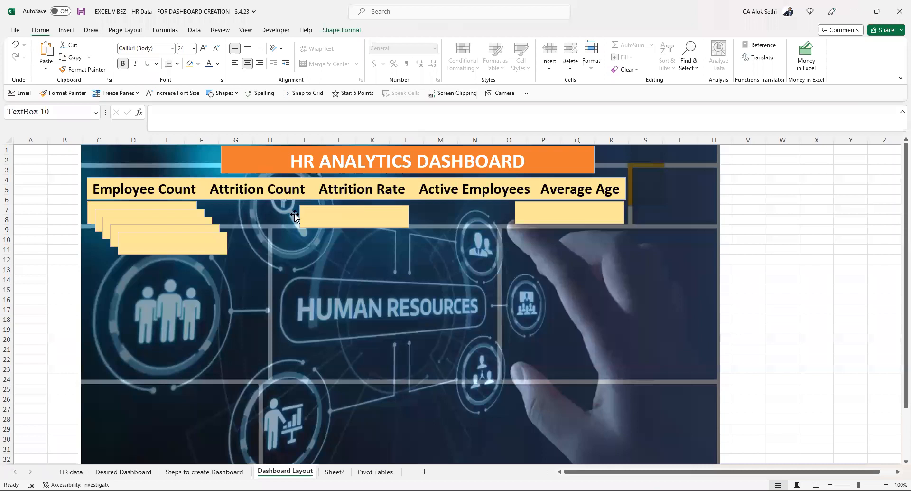
drag(201, 233, 351, 203)
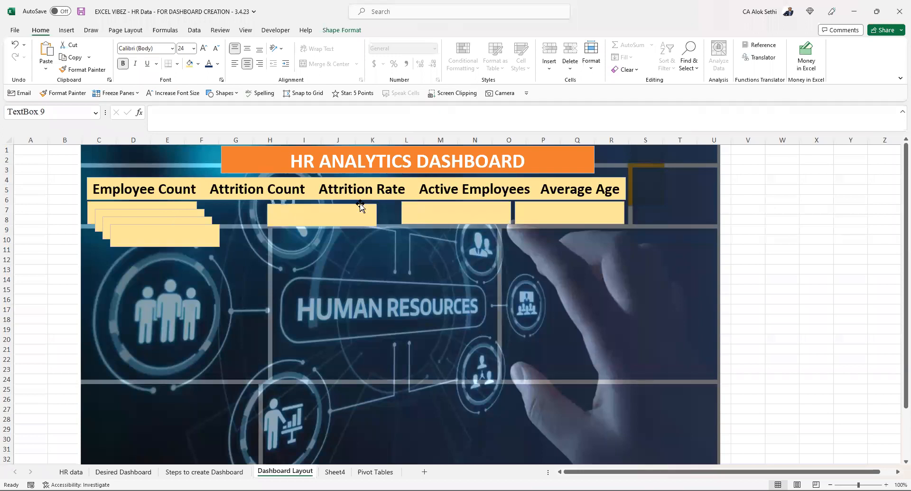
- Delete two surplus duplicate boxes from the stack below Employee Count
click(200, 226)
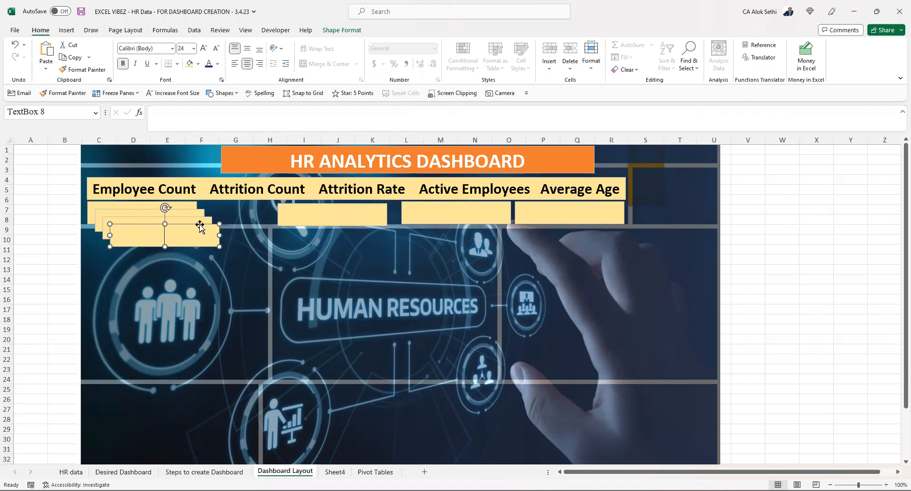
key(Delete)
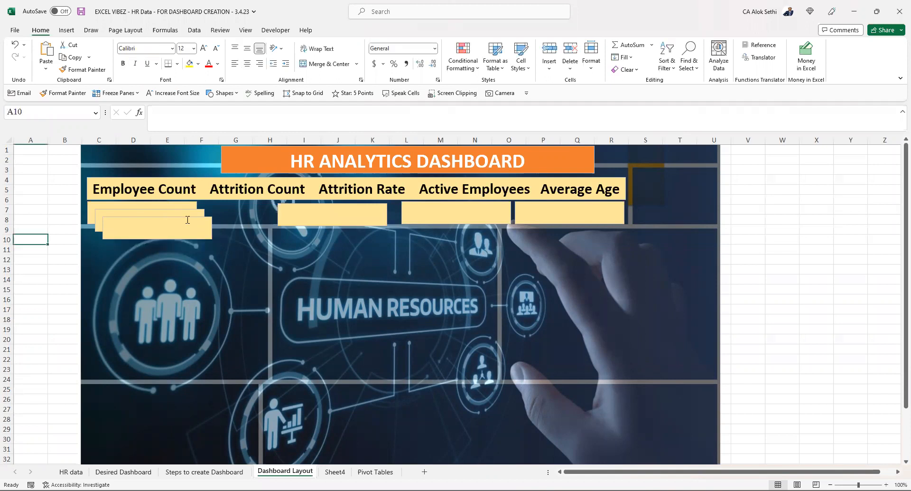
click(187, 219)
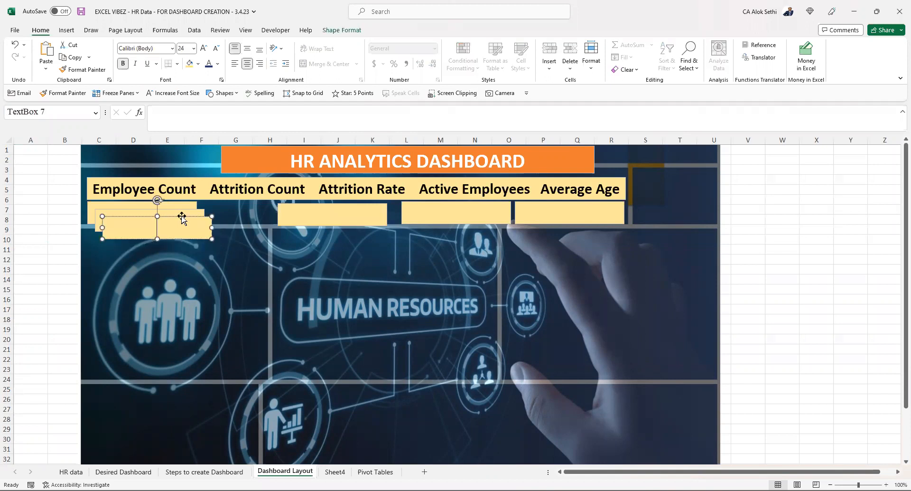
key(Delete)
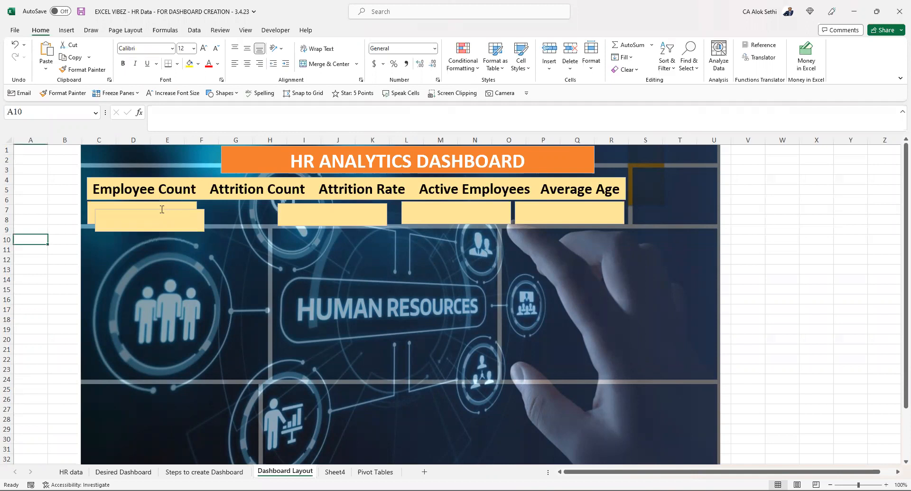
click(162, 210)
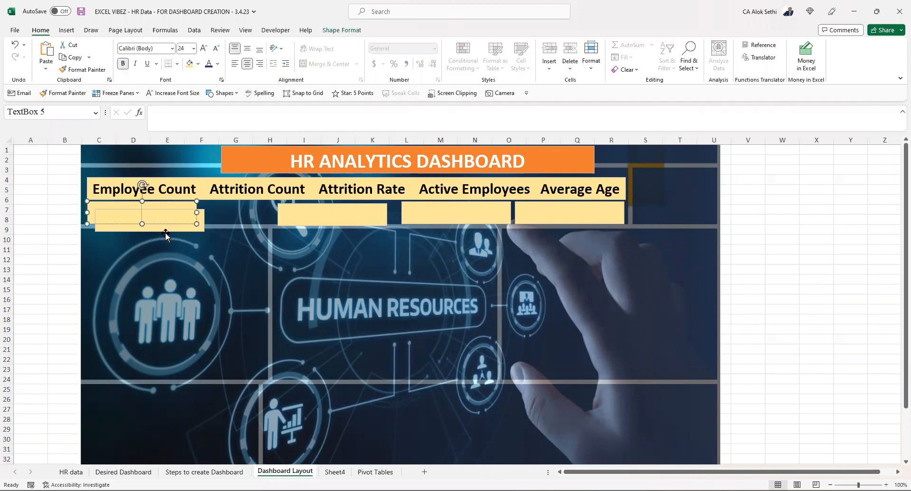
click(165, 232)
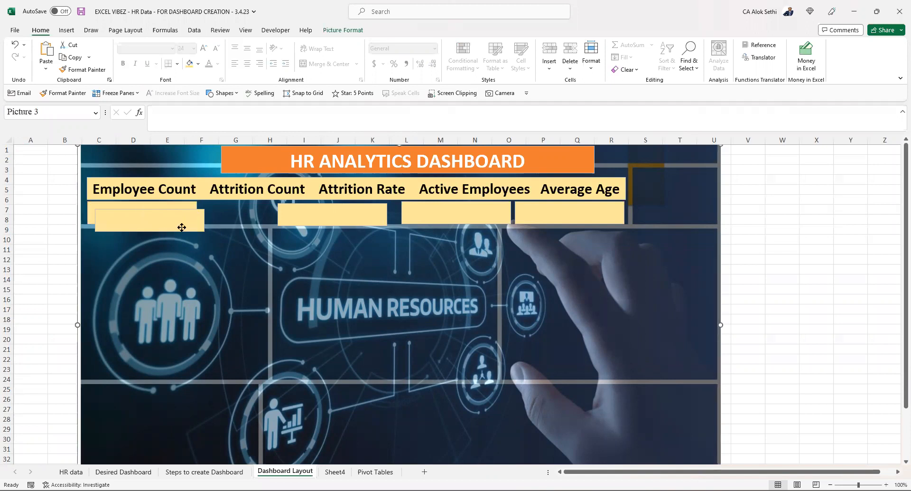
drag(182, 227, 182, 227)
key(ctrl+z)
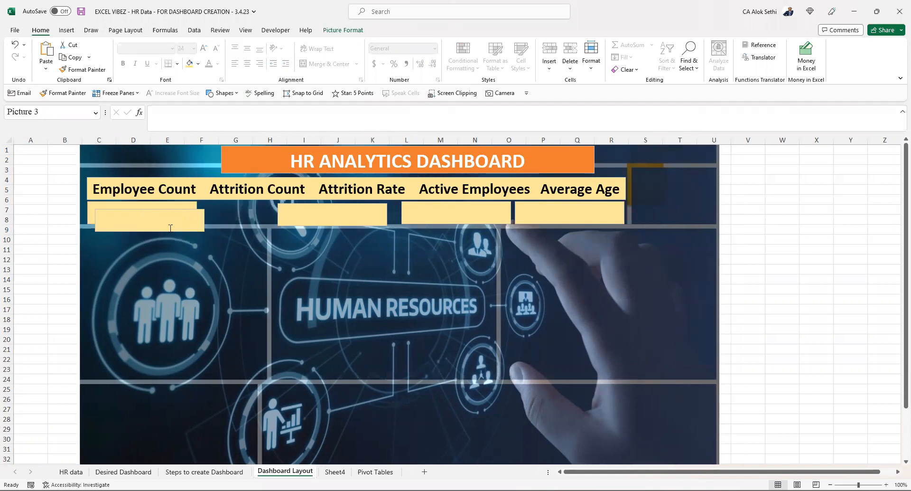
- Place the remaining duplicate box below Attrition Count and narrow the Attrition Rate box to fit beneath its label
click(165, 209)
drag(165, 206, 282, 199)
click(281, 215)
drag(277, 214, 371, 203)
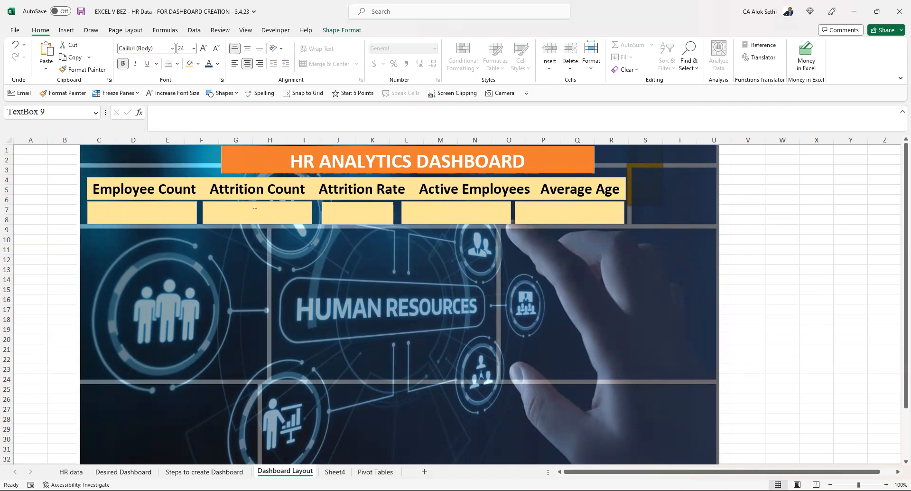
- Link the value box below Employee Count to cell C2 of the Pivot Tables sheet
click(136, 207)
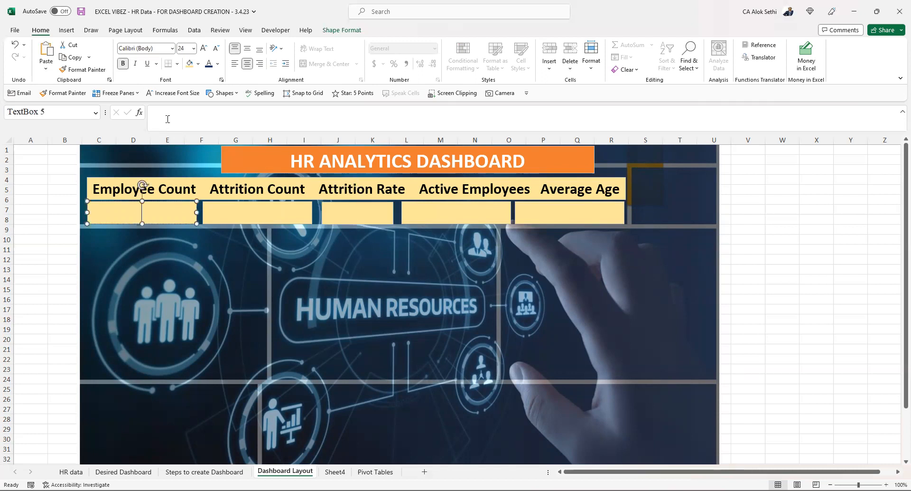
click(167, 119)
text(=)
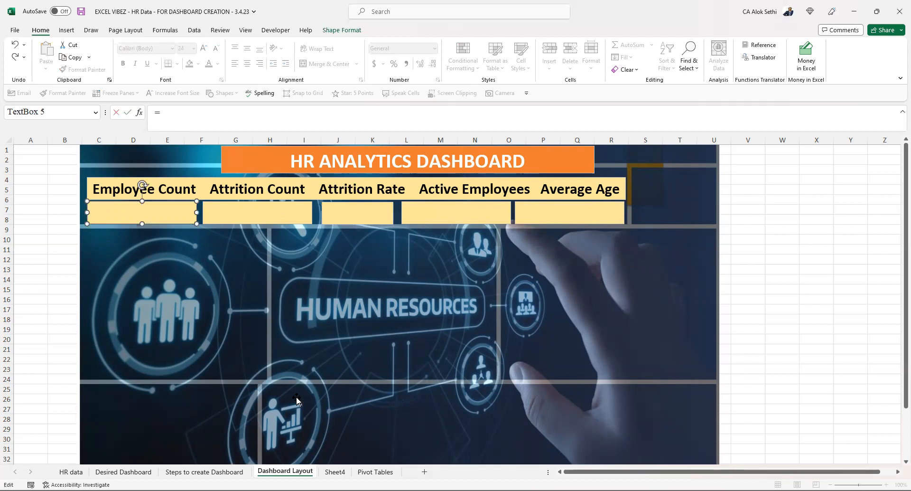
click(365, 473)
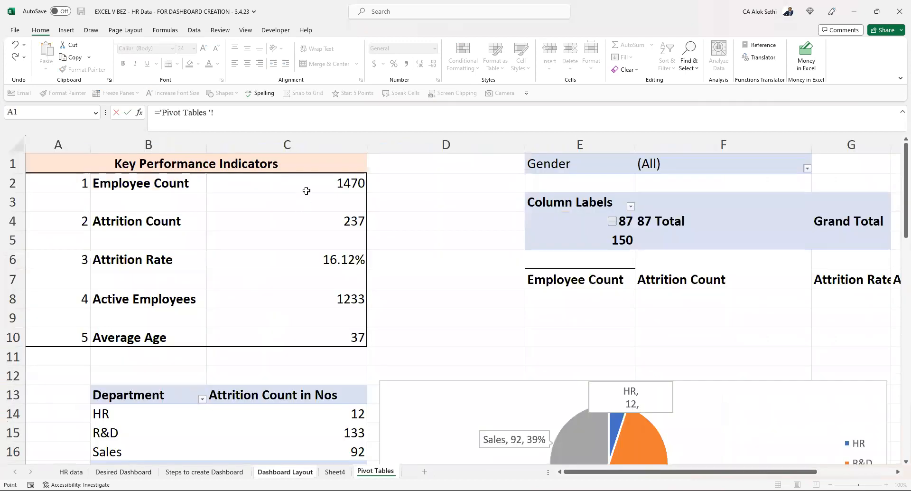
click(306, 190)
key(Return)
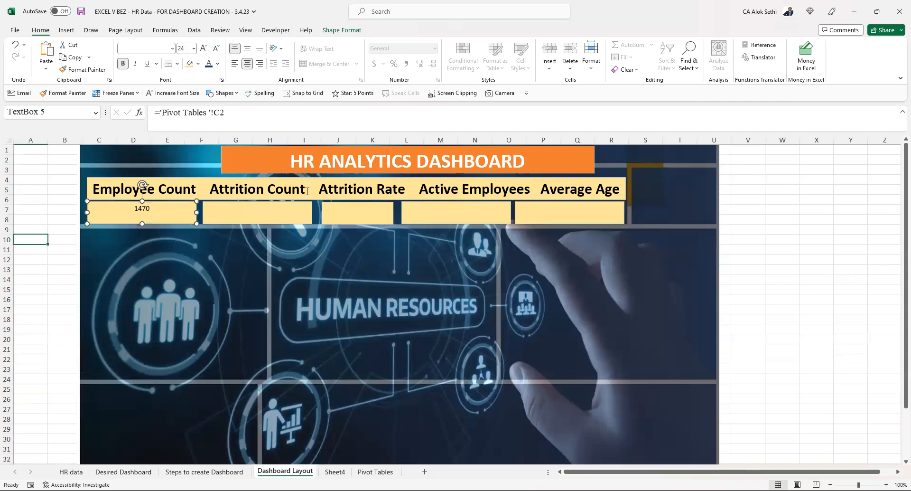
- Format the Employee Count value as bold, size 28, white text on a Dark Blue box fill
double_click(142, 209)
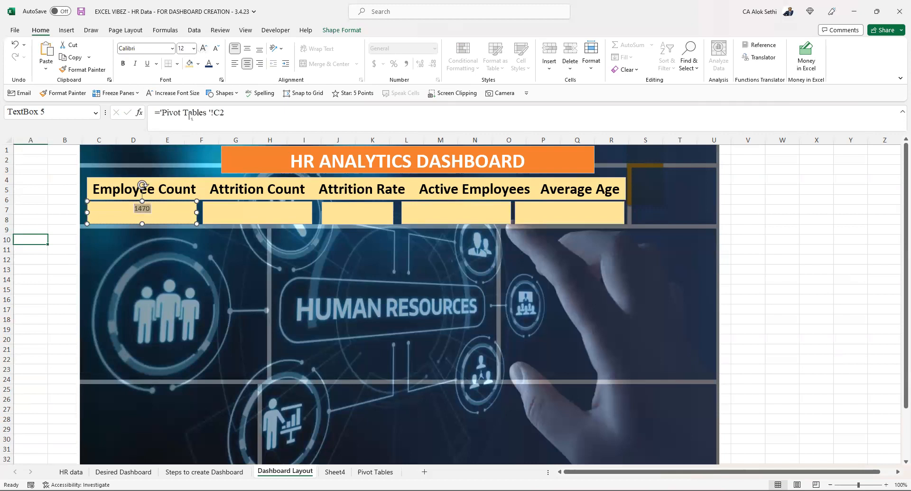
click(193, 48)
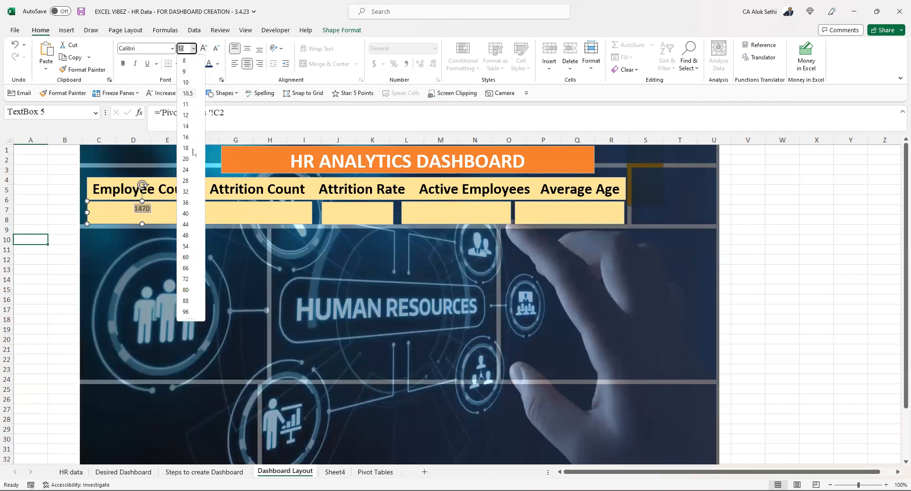
click(193, 181)
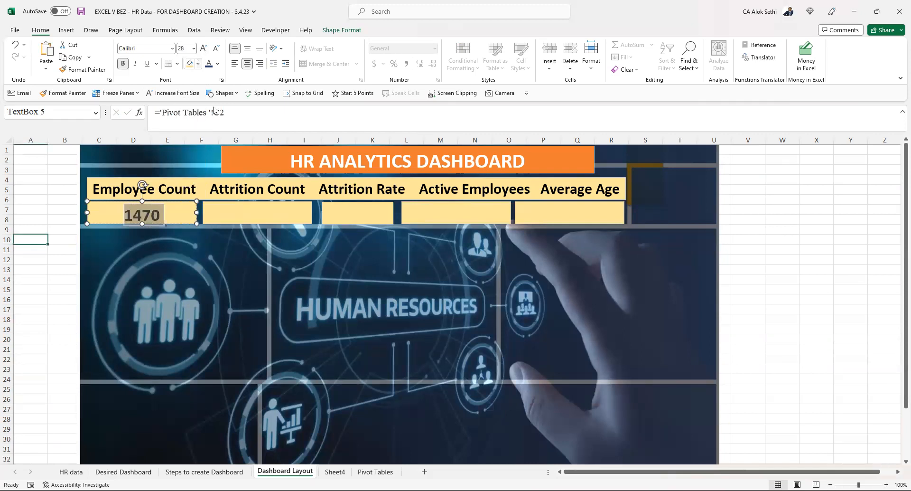
click(198, 63)
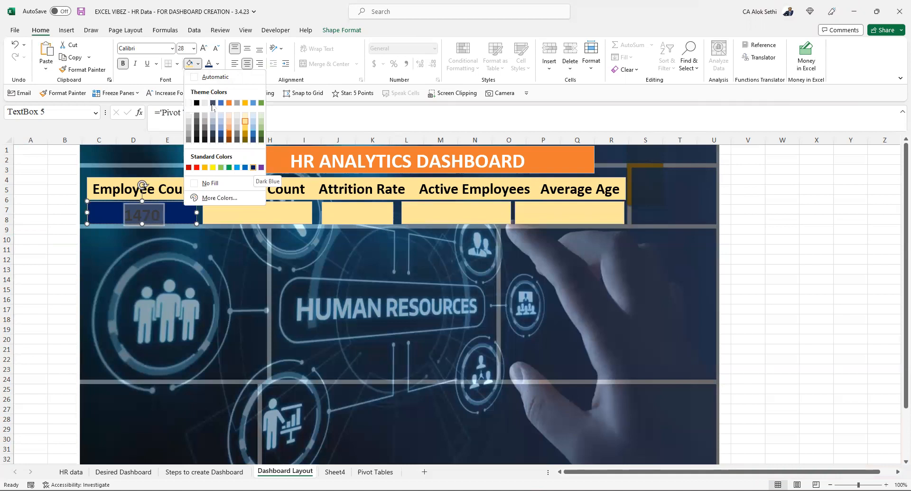
- Link the value box below Attrition Count to cell C4 of the Pivot Tables sheet
click(230, 215)
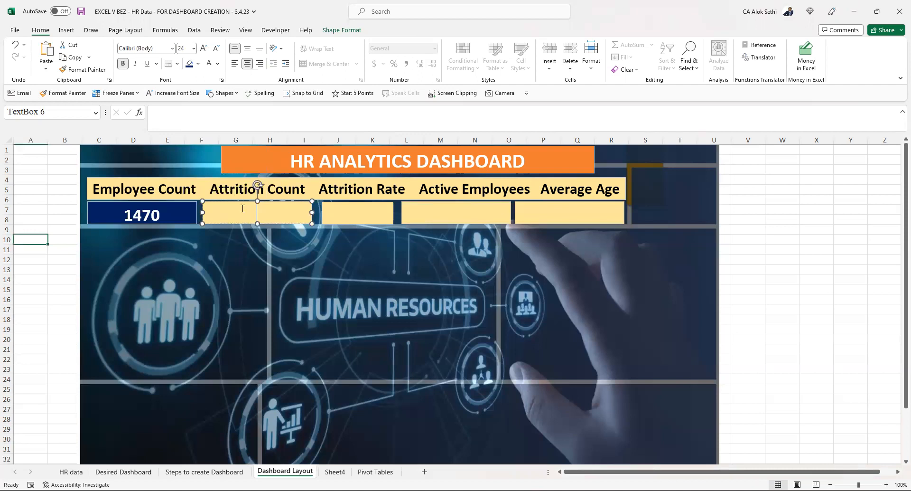
click(163, 113)
text(=)
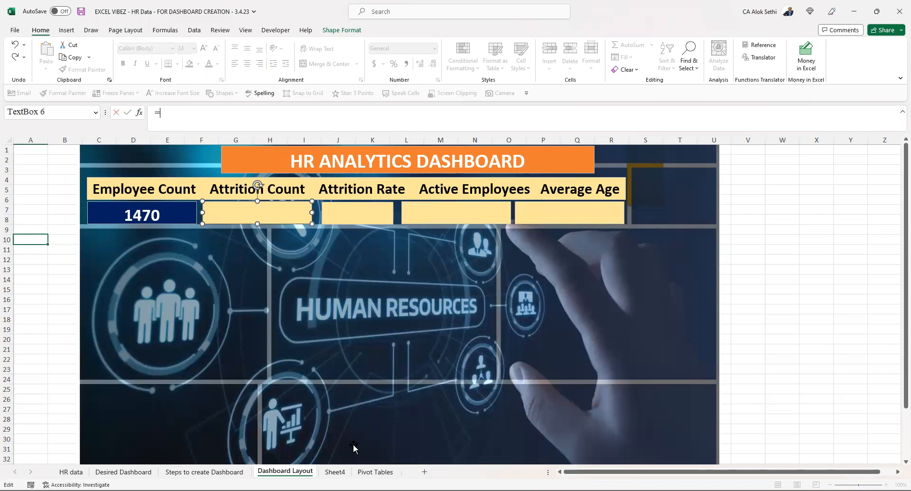
key(ctrl+Page_Down)
key(ctrl+Page_Down)
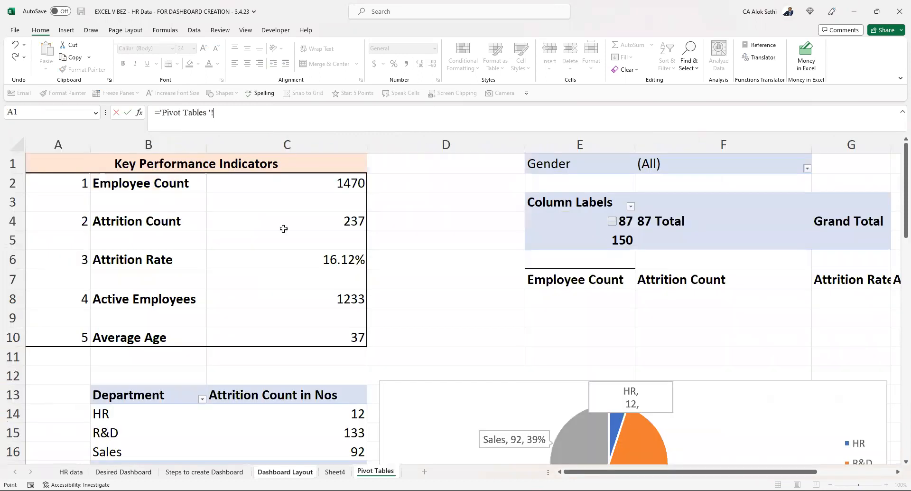
click(281, 222)
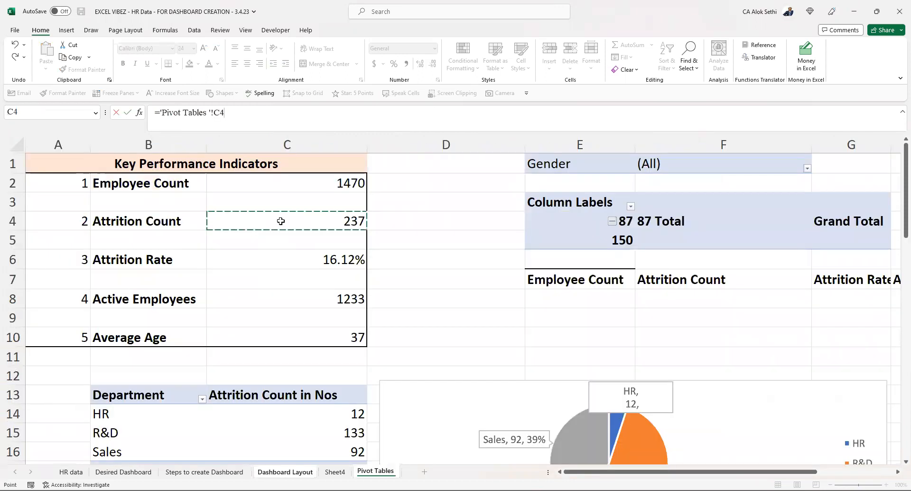
key(Return)
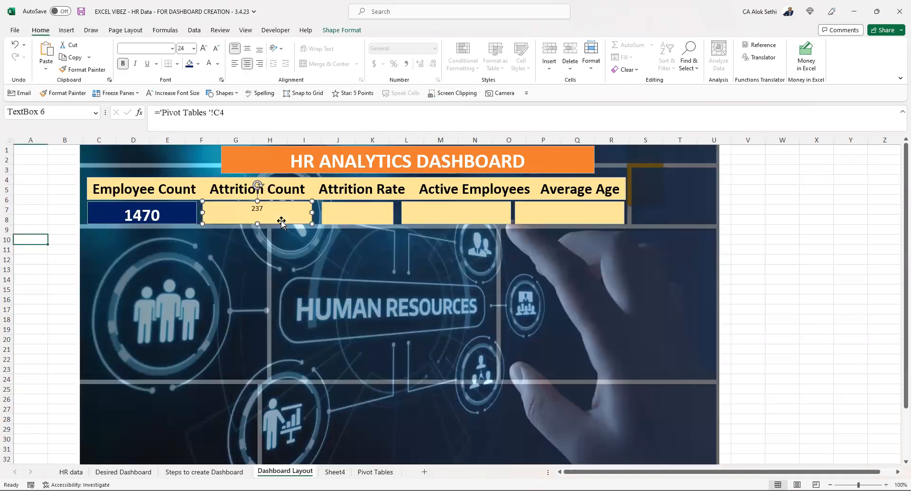